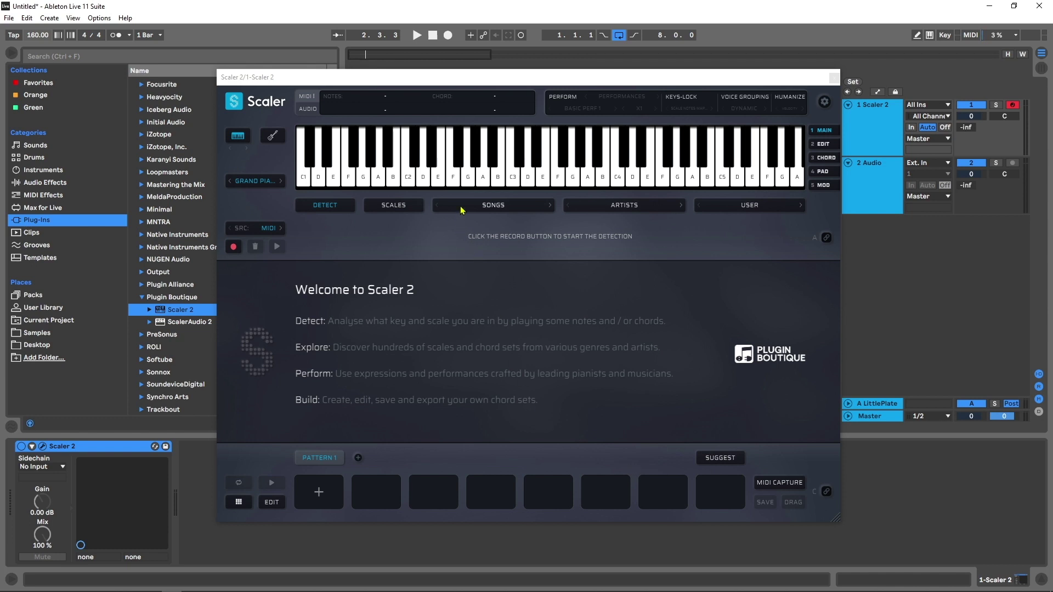
# - Open the SONGS browser to browse chord sets by genre, such as Contemporary RnB
pyautogui.click(487, 205)
# - Load the Contemporary RnB 1 chord set and hear its E maj7 chord
pyautogui.moveTo(482, 284)
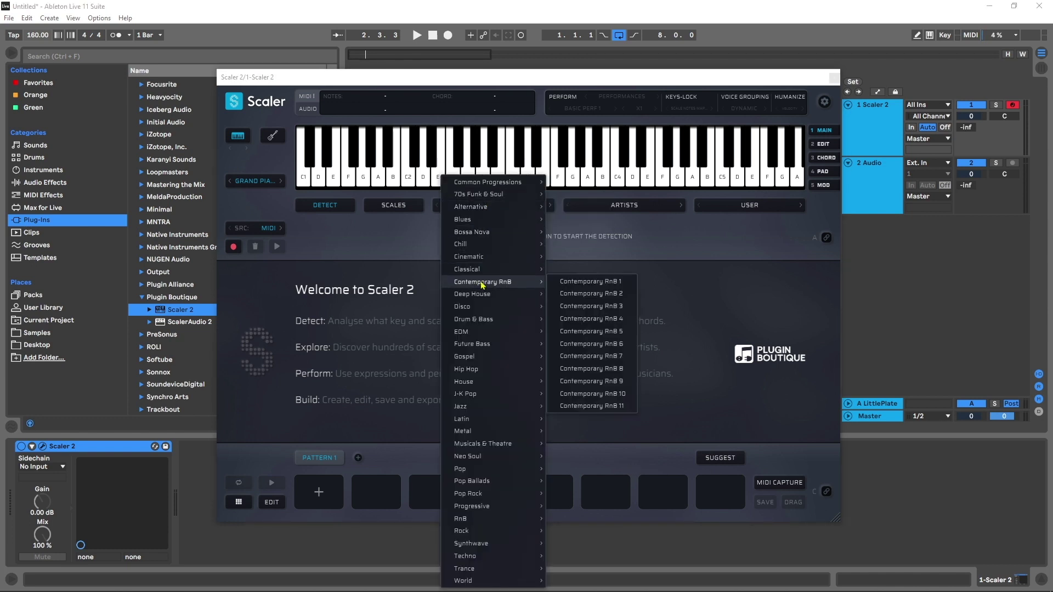
pyautogui.click(564, 283)
pyautogui.click(329, 235)
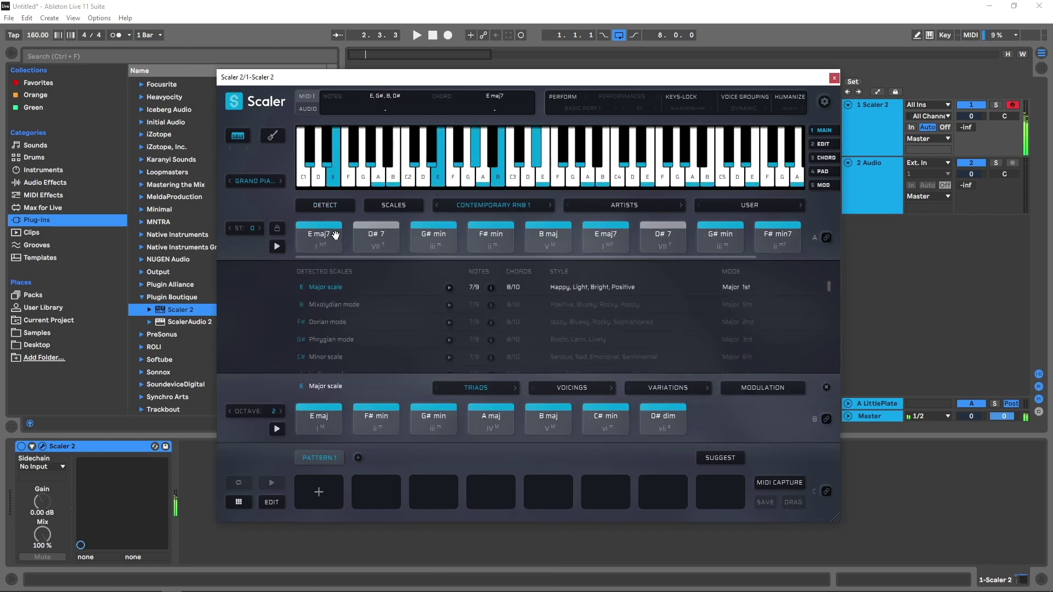
# - Audition the G# min, F# min, B maj and E maj7 chord pads
pyautogui.click(418, 244)
pyautogui.click(491, 239)
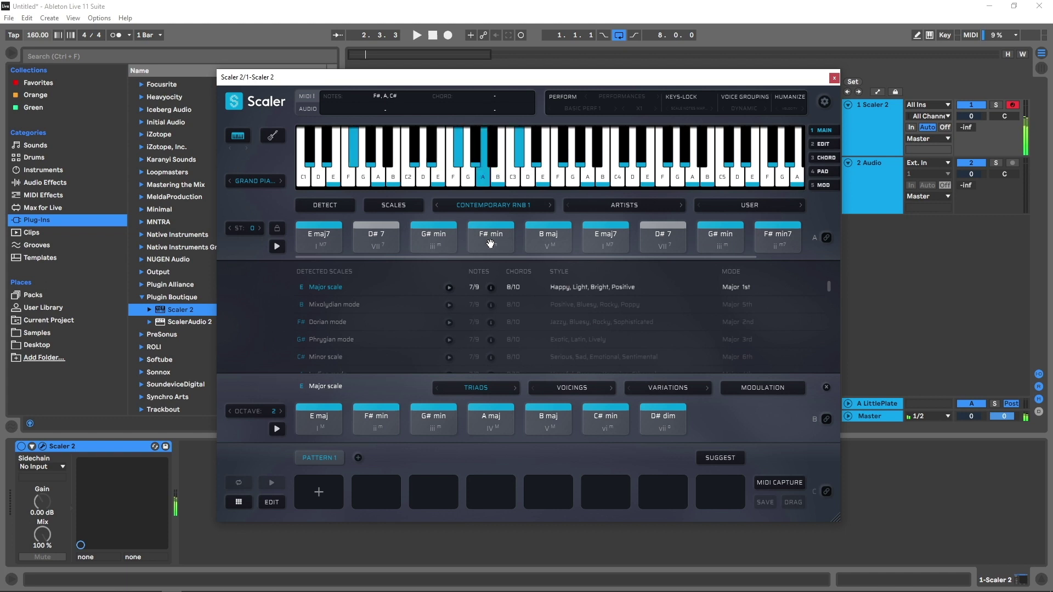
pyautogui.click(547, 237)
pyautogui.click(602, 246)
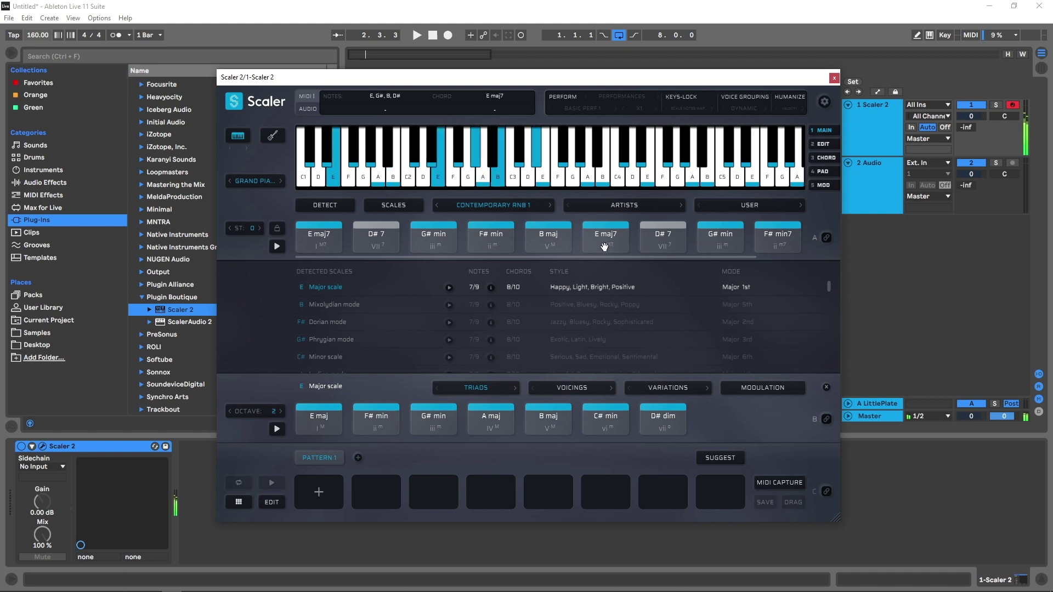
pyautogui.click(719, 238)
pyautogui.hscroll(2, 782, 258)
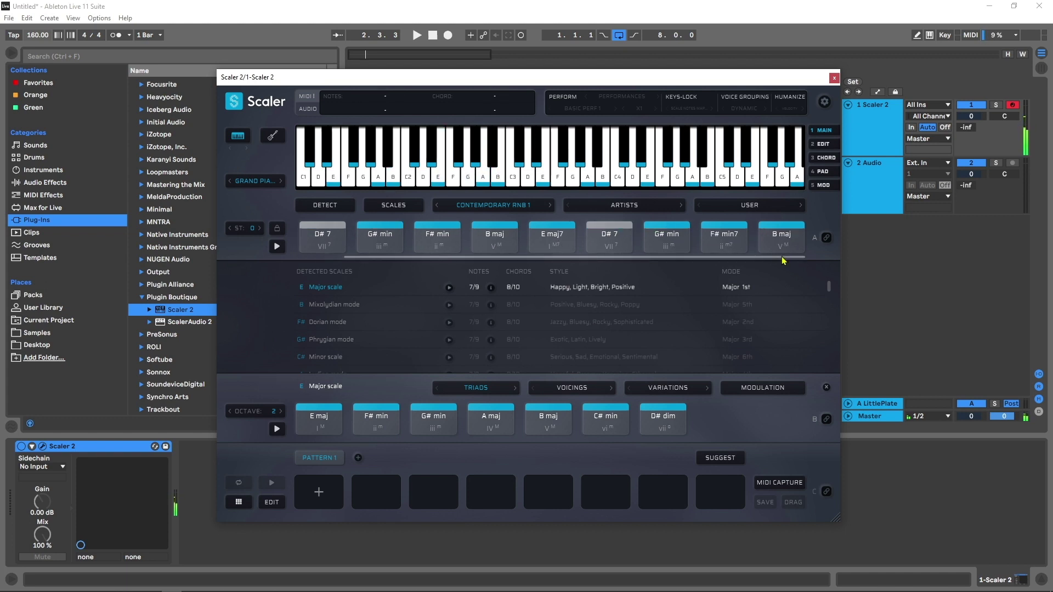
pyautogui.hscroll(-1, 296, 256)
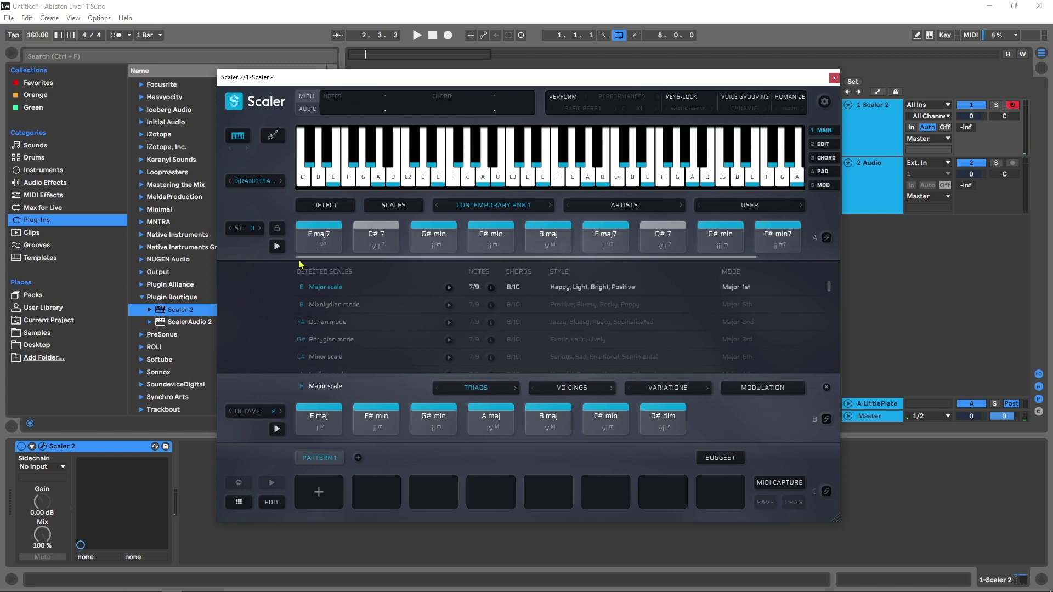
pyautogui.click(308, 245)
# - Drag the E maj7 chord into the first pattern slot
pyautogui.click(308, 245)
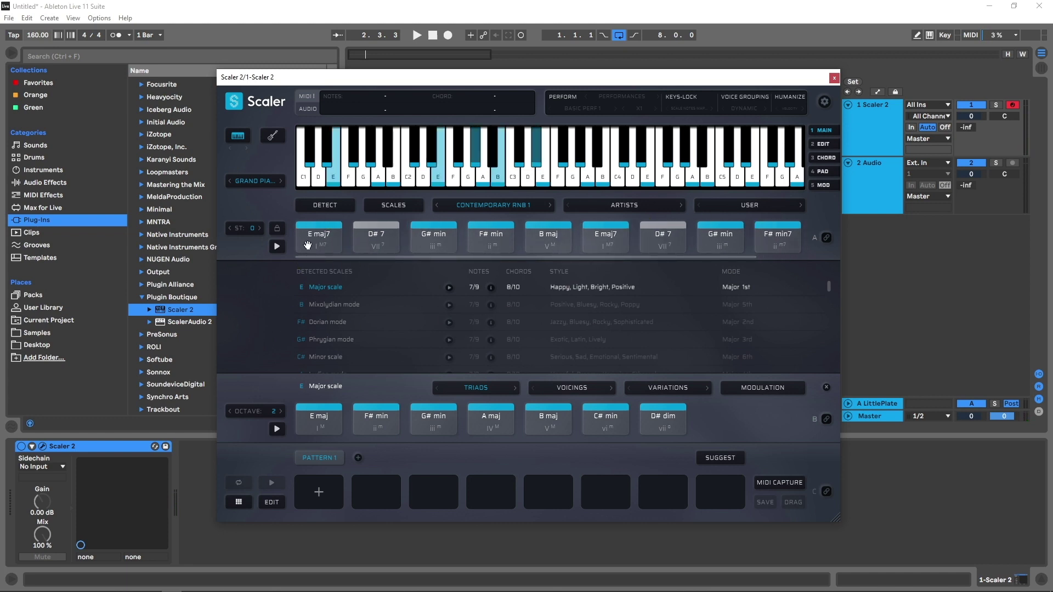
pyautogui.click(316, 242)
pyautogui.moveTo(316, 242); pyautogui.dragTo(319, 488)
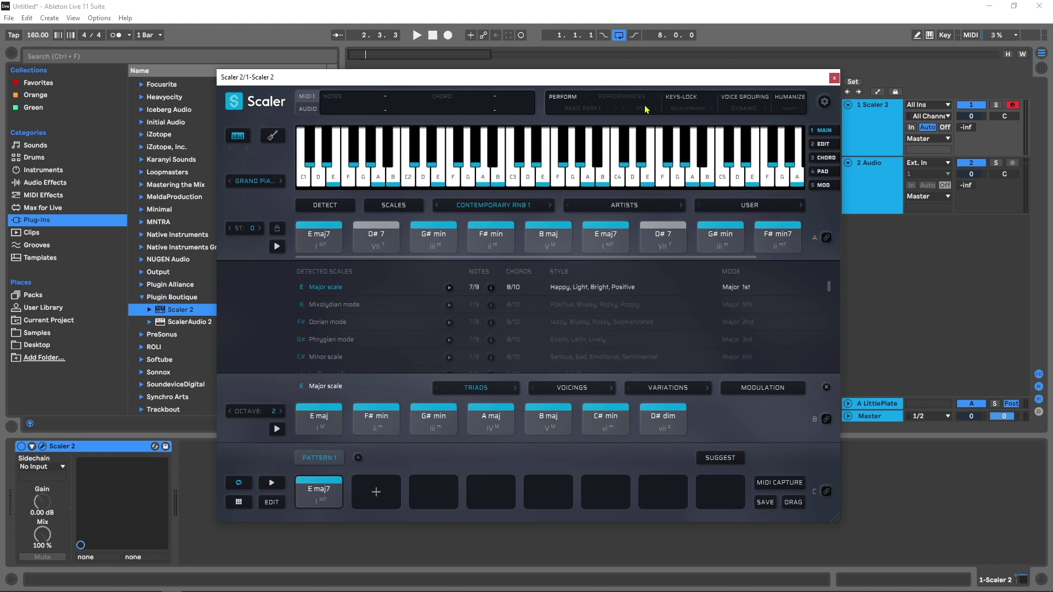
# - Turn on Dynamic voice grouping and set Humanize to Both
pyautogui.click(730, 99)
pyautogui.click(789, 100)
pyautogui.click(787, 109)
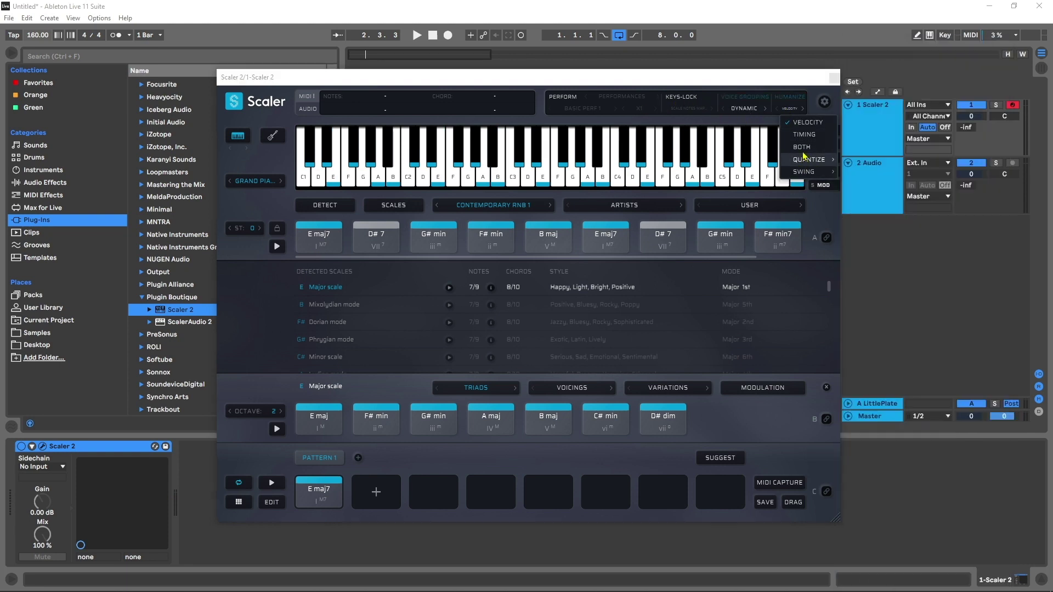
pyautogui.click(806, 156)
# - Play the E maj7 chord in the pattern to hear the result
pyautogui.click(325, 434)
pyautogui.click(311, 496)
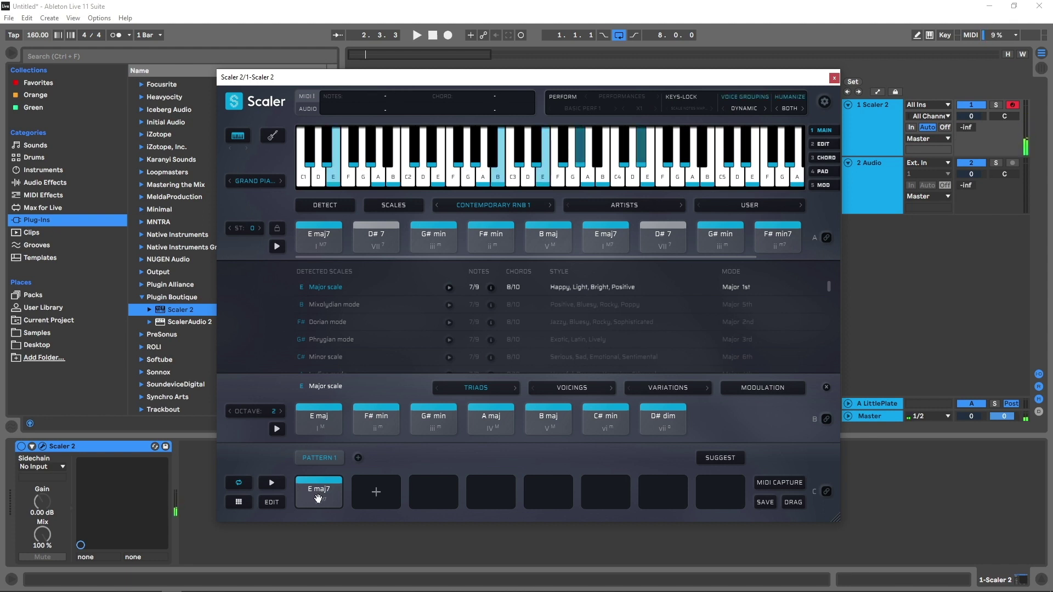
pyautogui.click(322, 493)
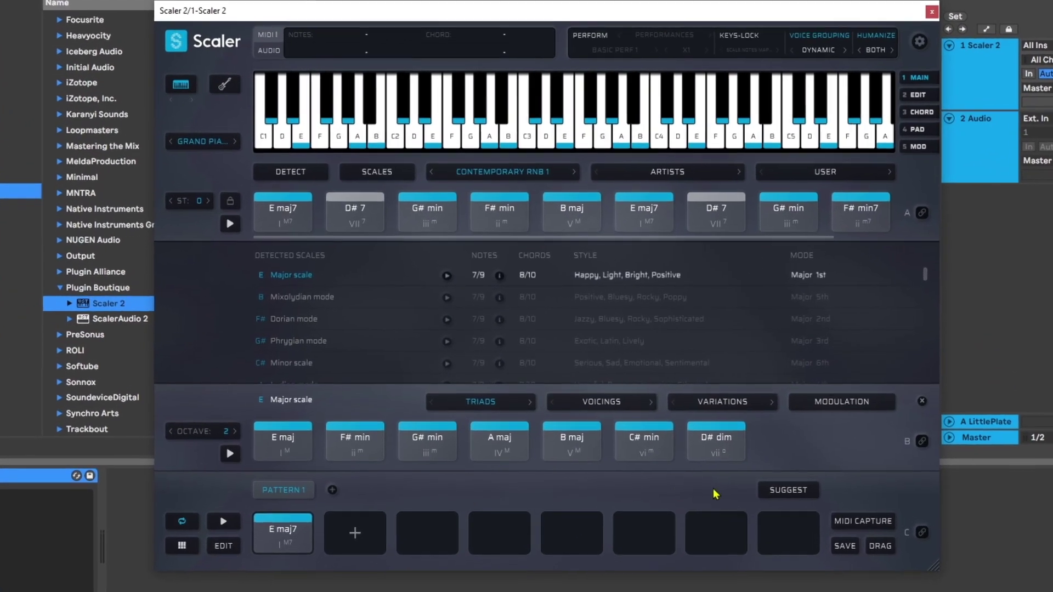
# - Show chord suggestions following E maj7 and audition F# maj and C# min7
pyautogui.click(787, 490)
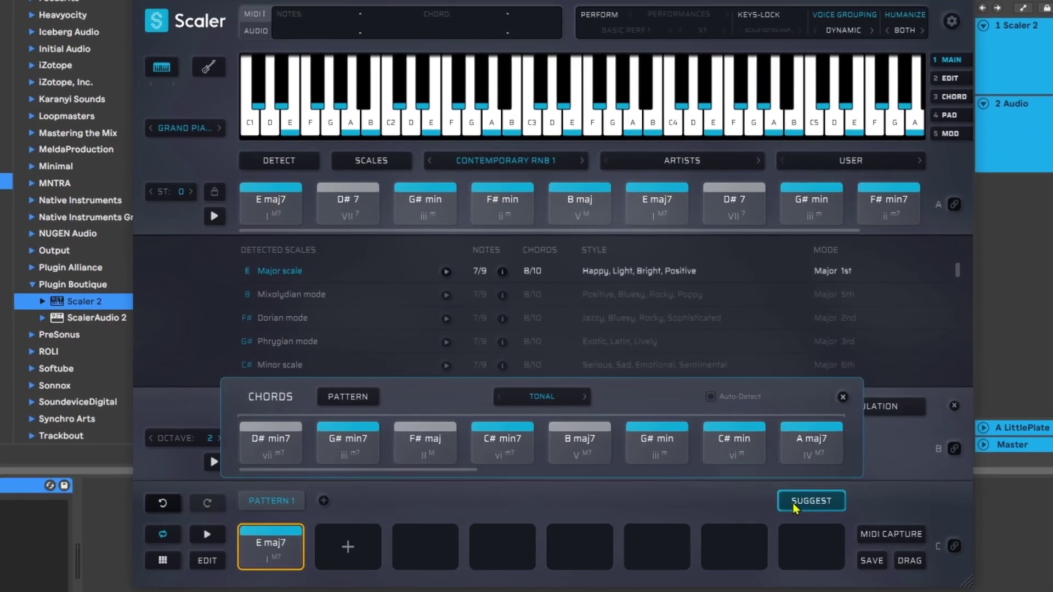
pyautogui.click(422, 439)
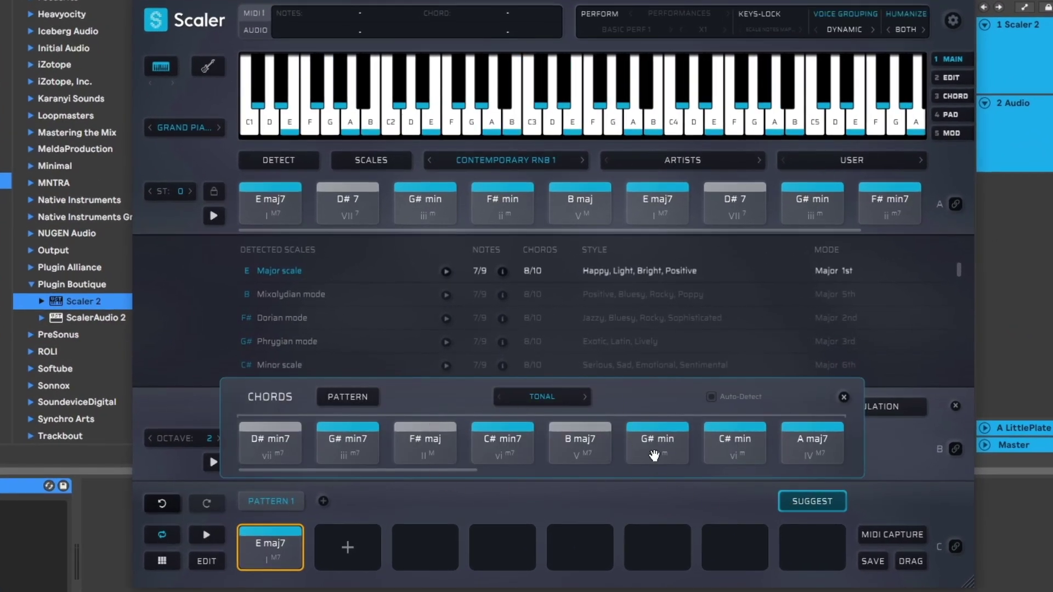
pyautogui.click(482, 439)
pyautogui.click(419, 458)
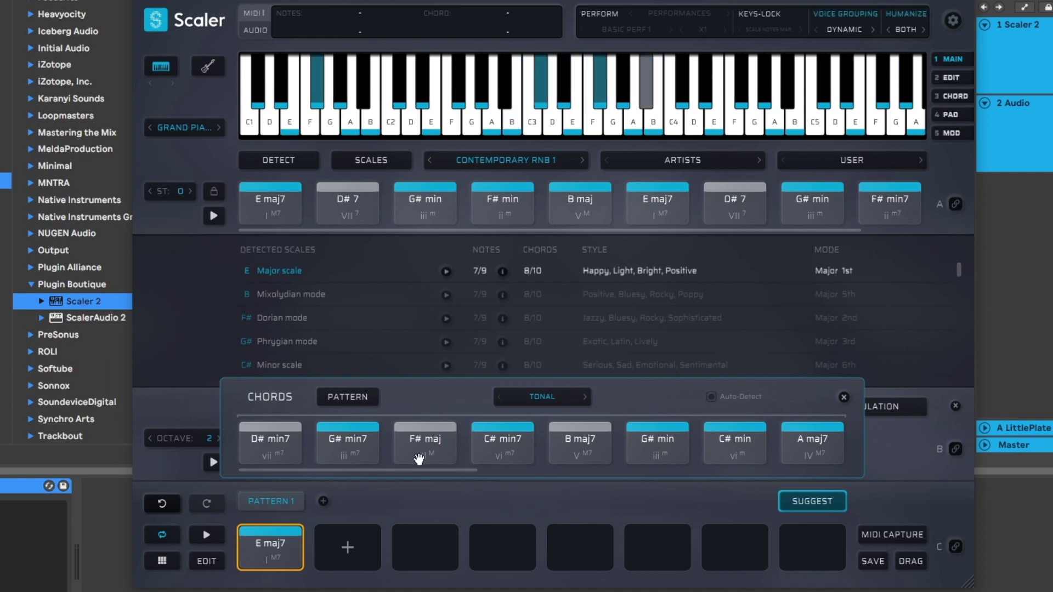
pyautogui.moveTo(466, 472); pyautogui.dragTo(418, 486)
pyautogui.click(482, 435)
pyautogui.click(480, 442)
# - Switch the suggestion mode from Tonal to Per Scale
pyautogui.click(542, 399)
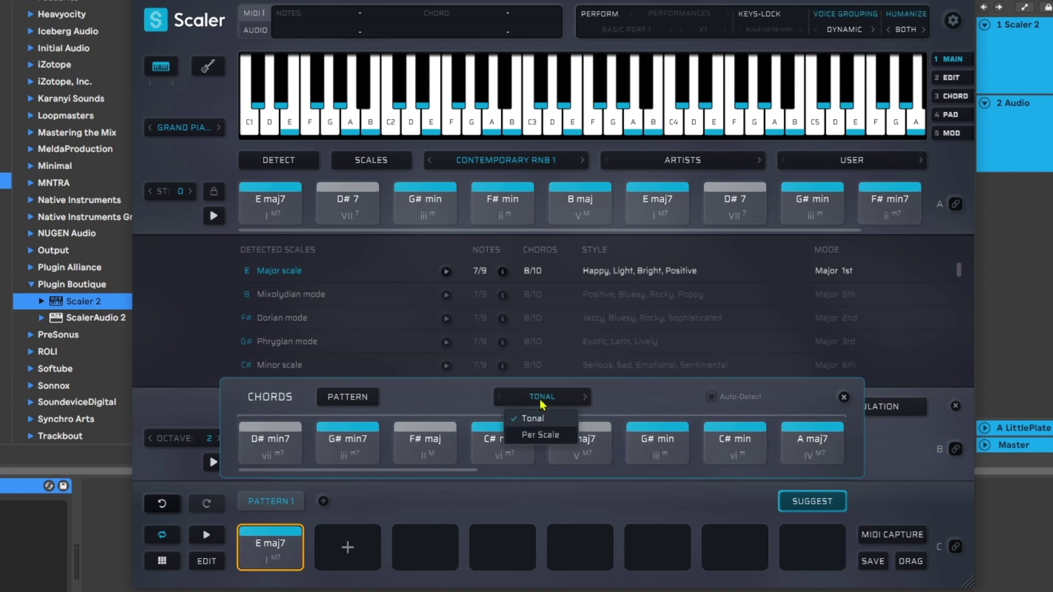
pyautogui.click(534, 436)
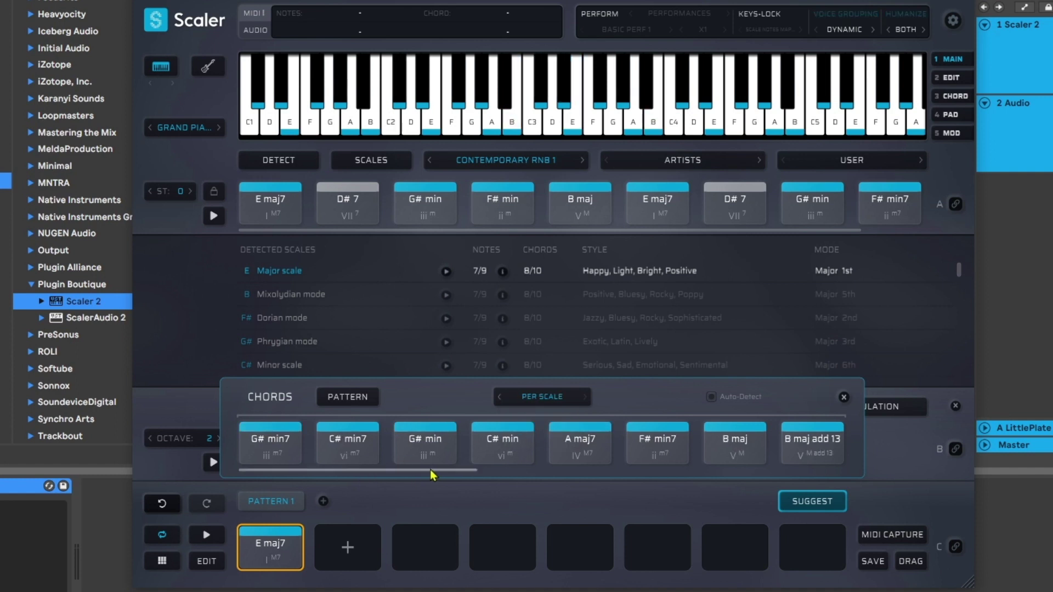
pyautogui.moveTo(430, 475); pyautogui.dragTo(448, 488)
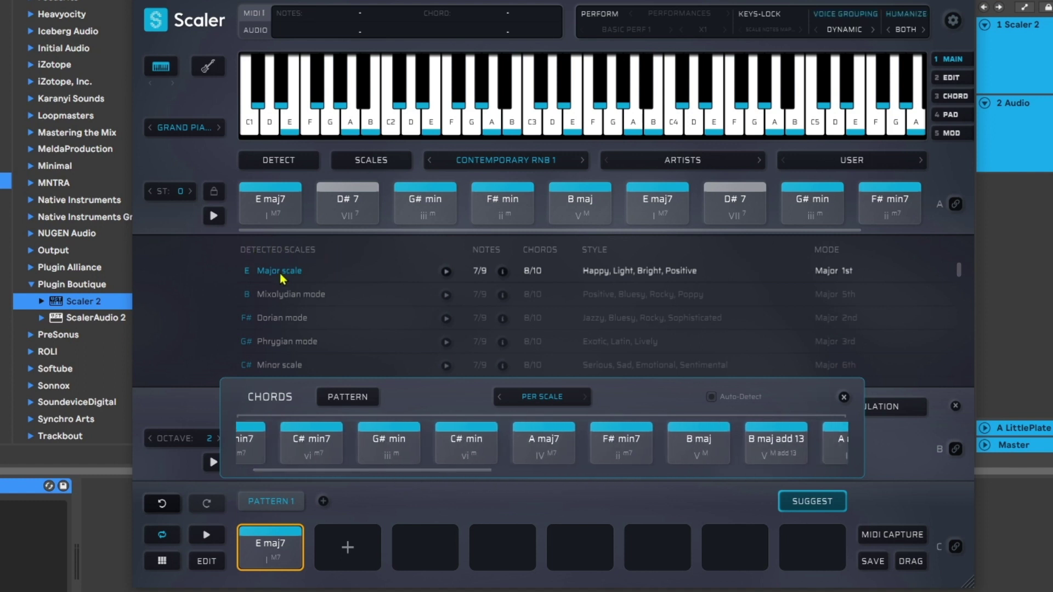
pyautogui.moveTo(266, 220)
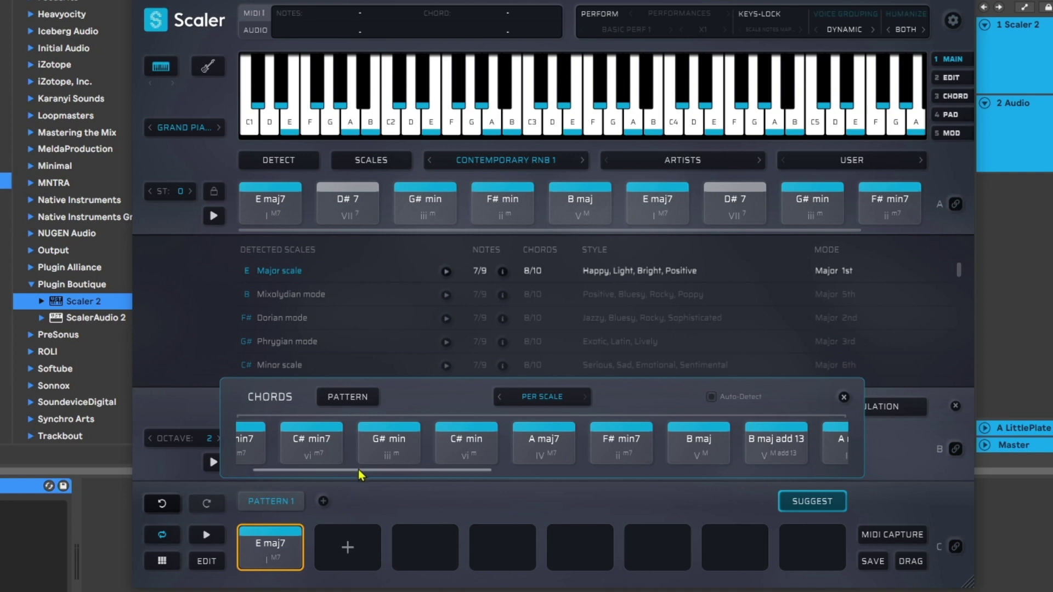
pyautogui.moveTo(360, 471); pyautogui.dragTo(324, 472)
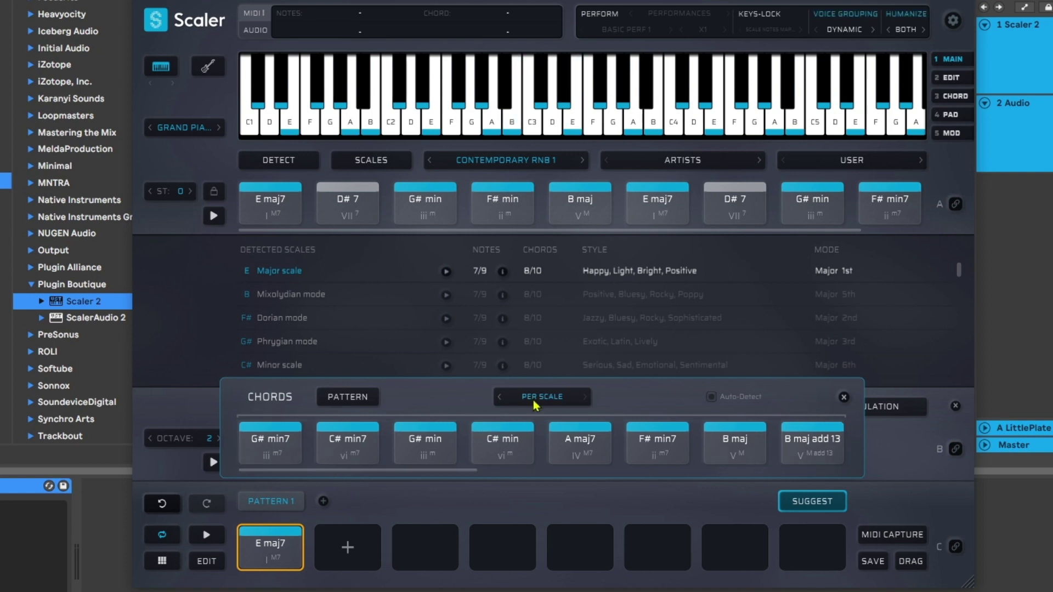
pyautogui.moveTo(276, 545)
# - Switch suggestions back to Tonal and audition the suggested D maj7
pyautogui.click(501, 399)
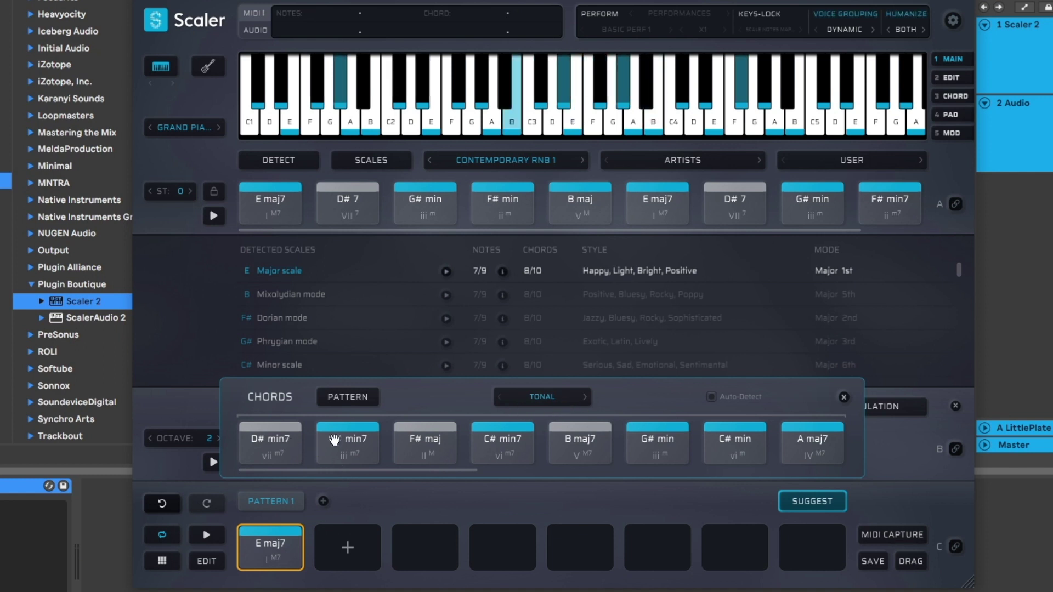
pyautogui.moveTo(475, 473); pyautogui.dragTo(775, 493)
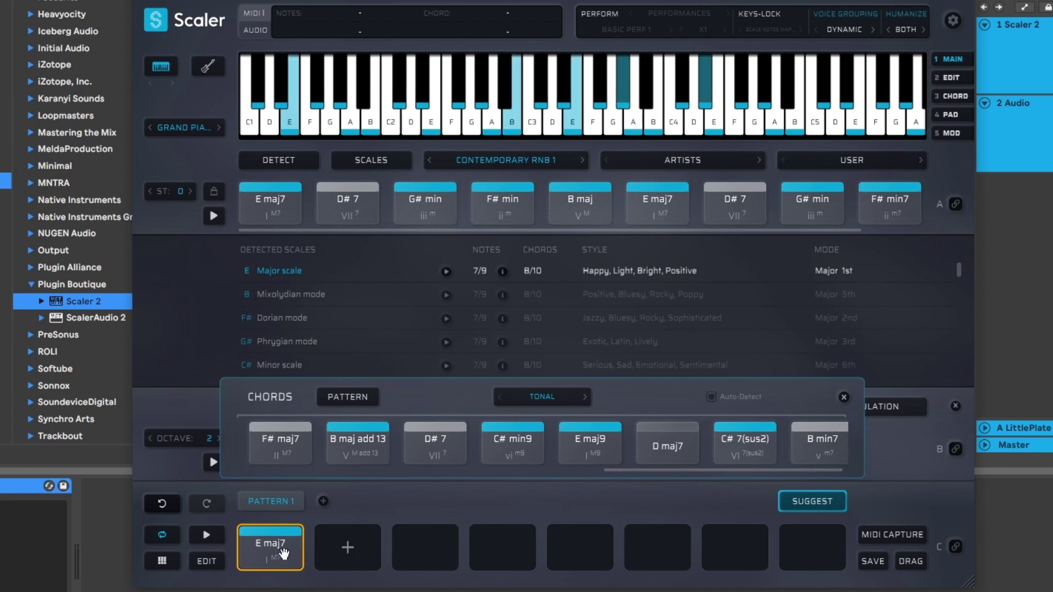
pyautogui.click(680, 441)
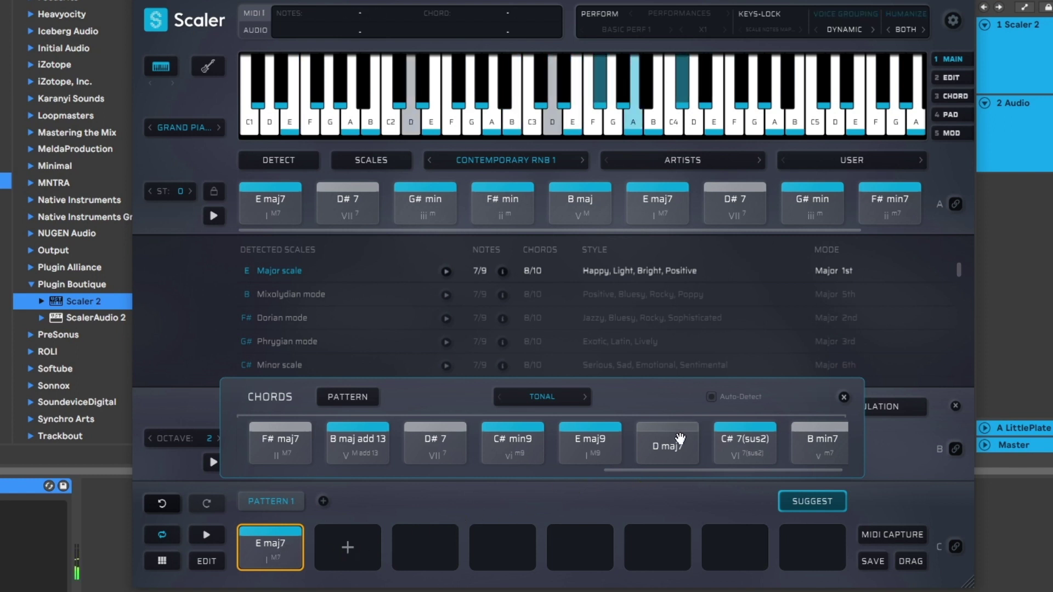
pyautogui.click(681, 438)
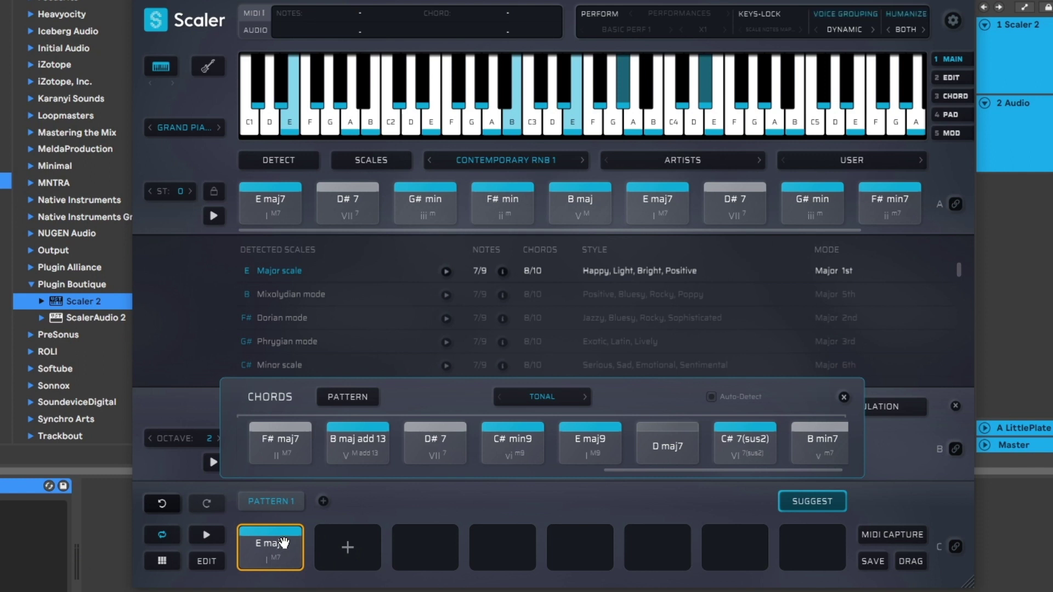
# - Compare the suggested D# 7 against the E maj7 pattern chord
pyautogui.click(283, 543)
pyautogui.click(263, 542)
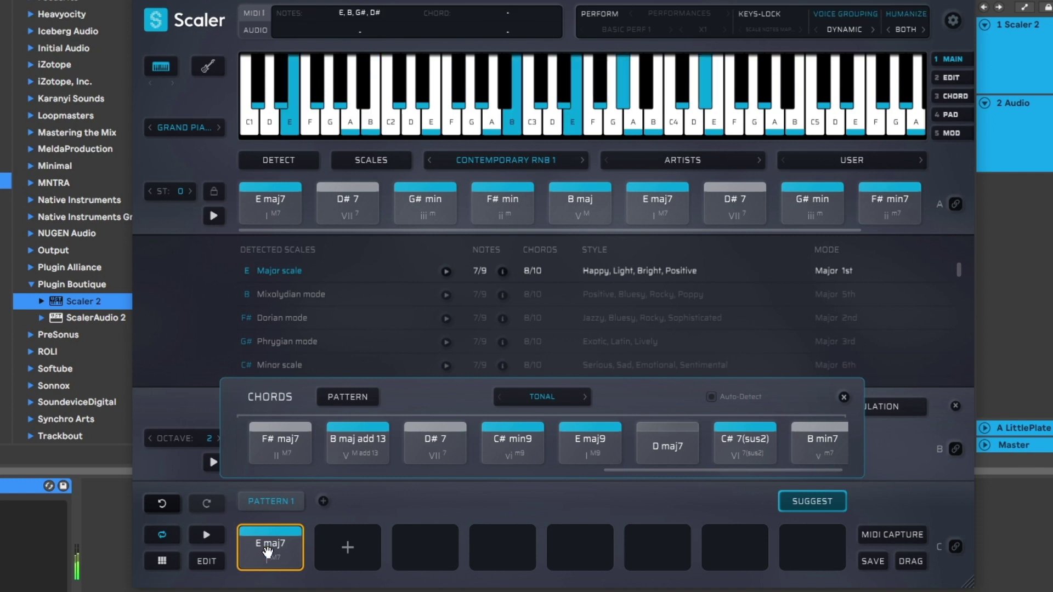
pyautogui.click(427, 441)
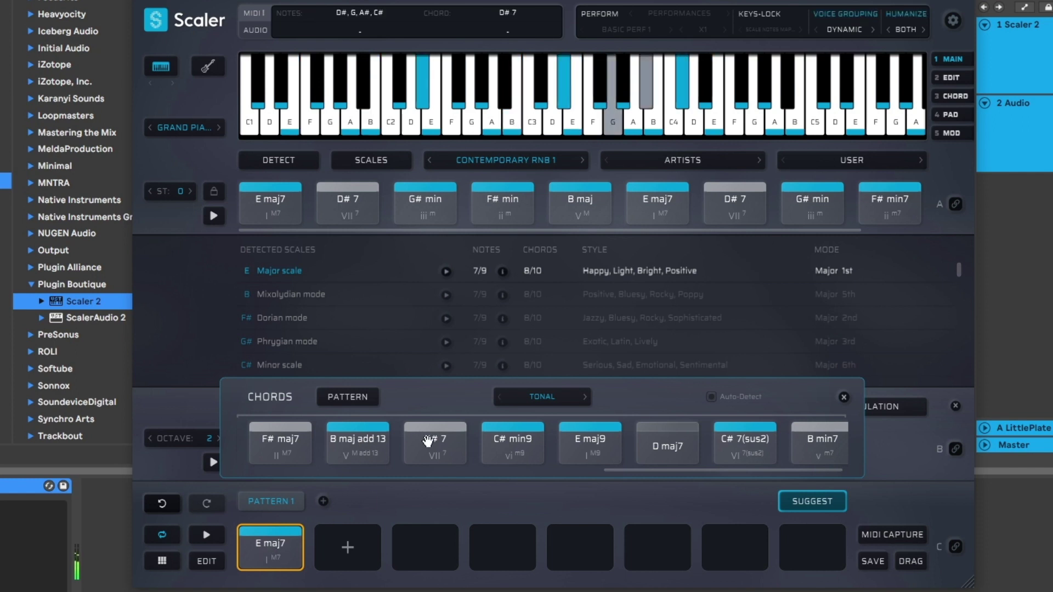
pyautogui.click(270, 542)
pyautogui.click(425, 438)
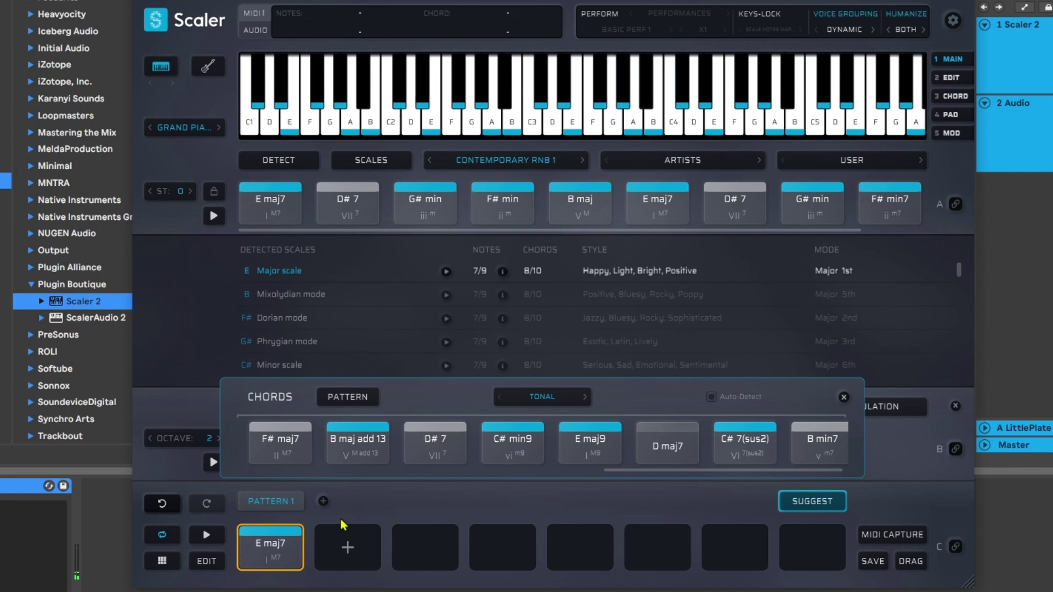
# - Add D# 7 to pattern slot 2 and audition it with E maj7 and G# maj
pyautogui.moveTo(437, 441); pyautogui.dragTo(351, 548)
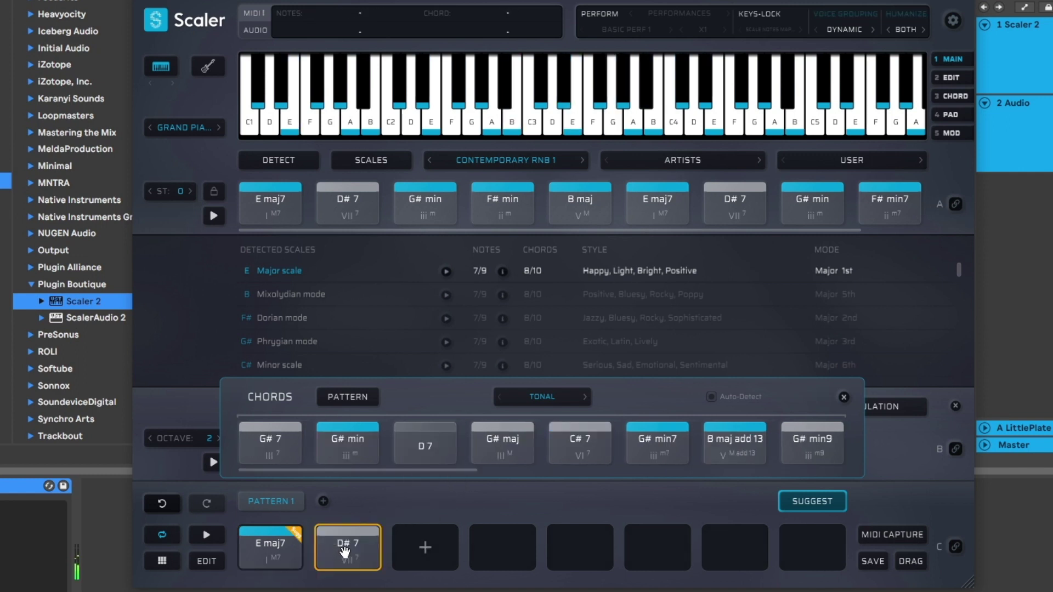
pyautogui.click(515, 450)
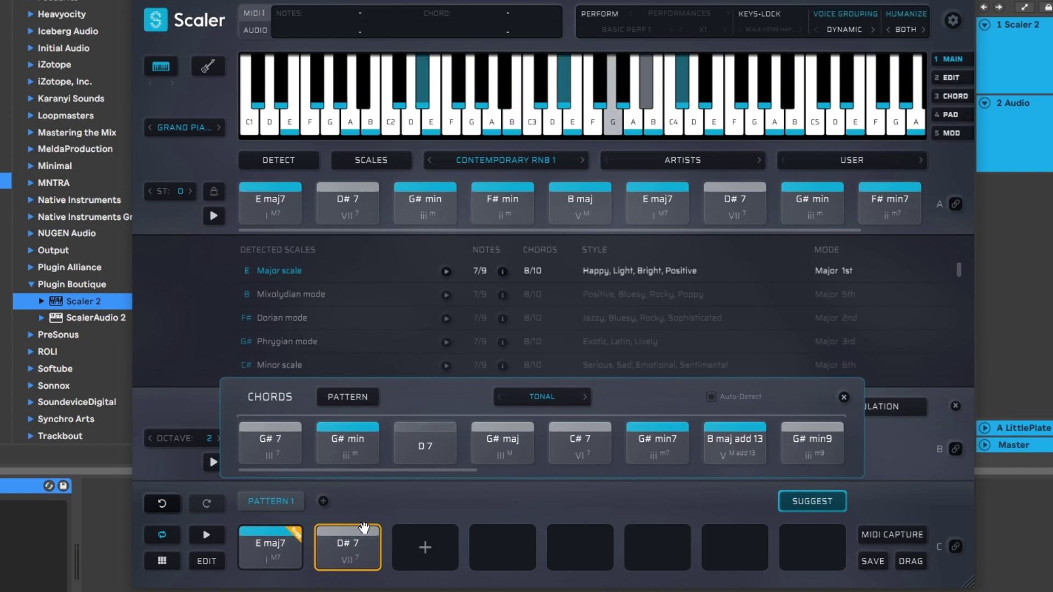
pyautogui.click(344, 532)
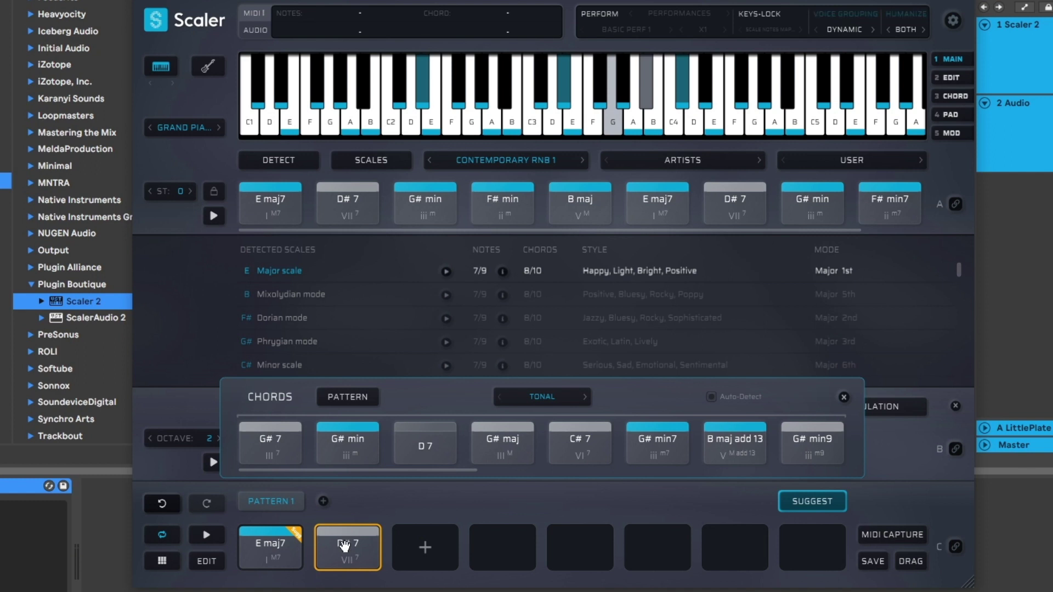
pyautogui.click(298, 535)
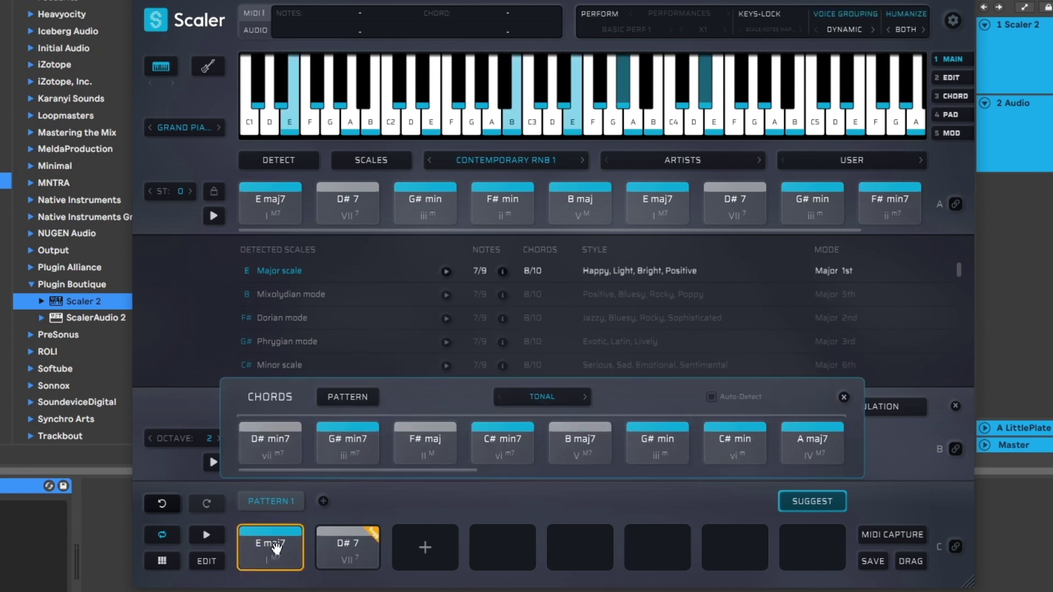
pyautogui.click(375, 542)
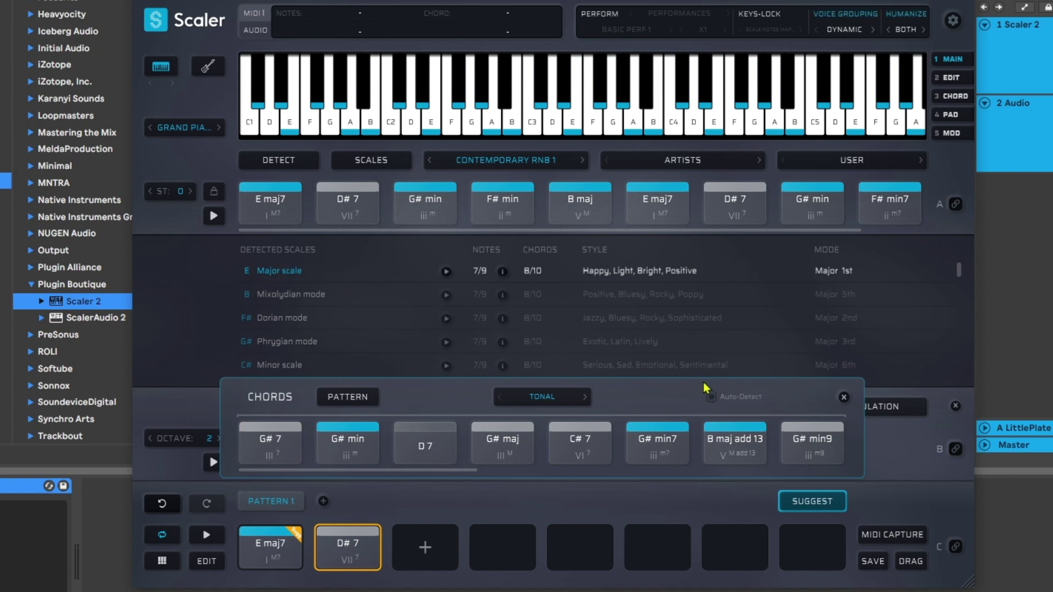
# - Turn on Auto-Detect and audition D# 7, G# min and E maj7
pyautogui.click(712, 397)
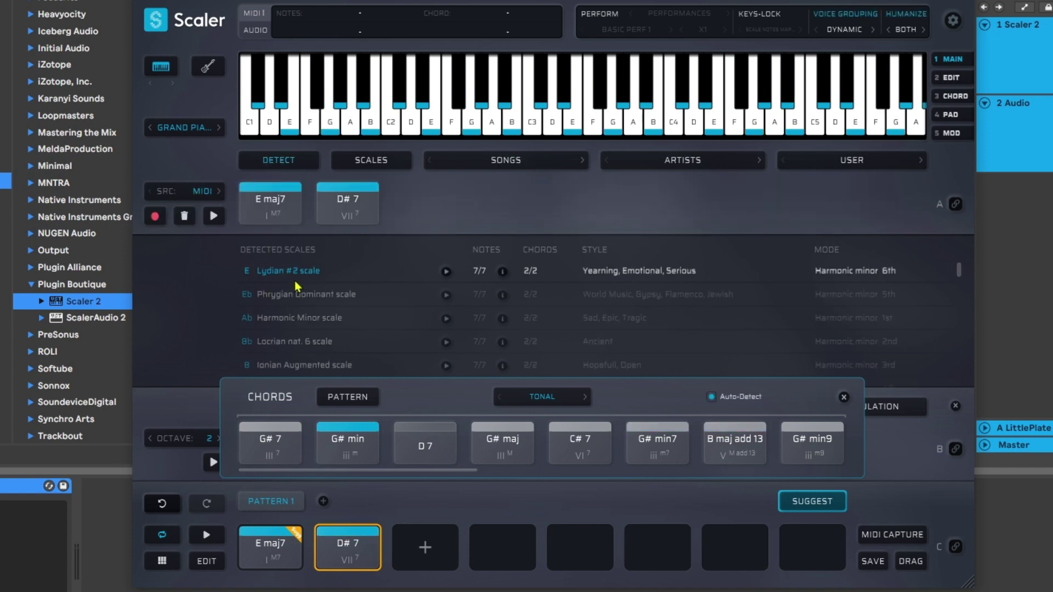
pyautogui.click(343, 558)
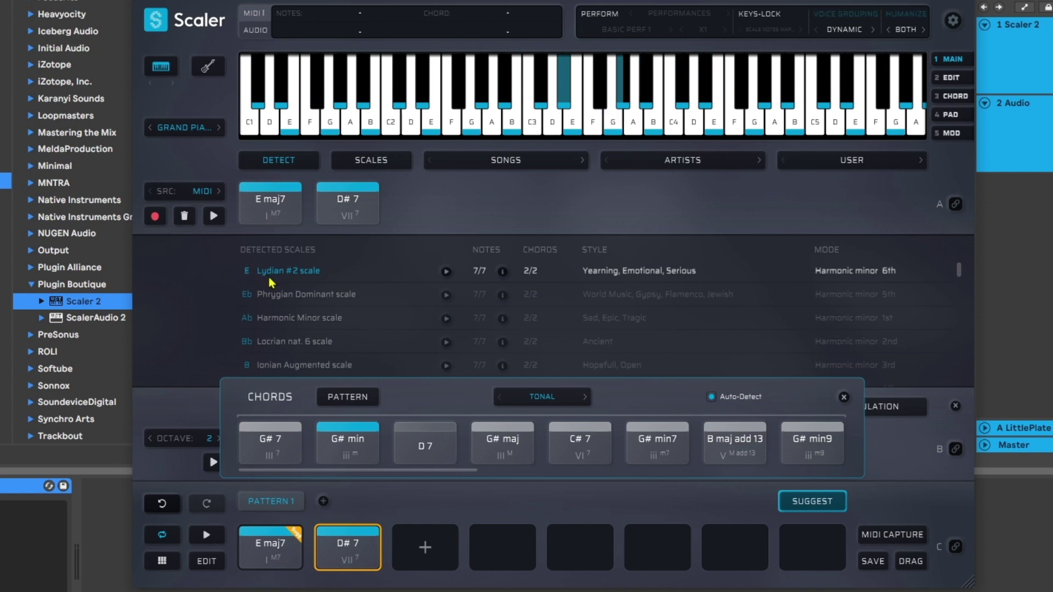
pyautogui.click(344, 528)
pyautogui.click(333, 538)
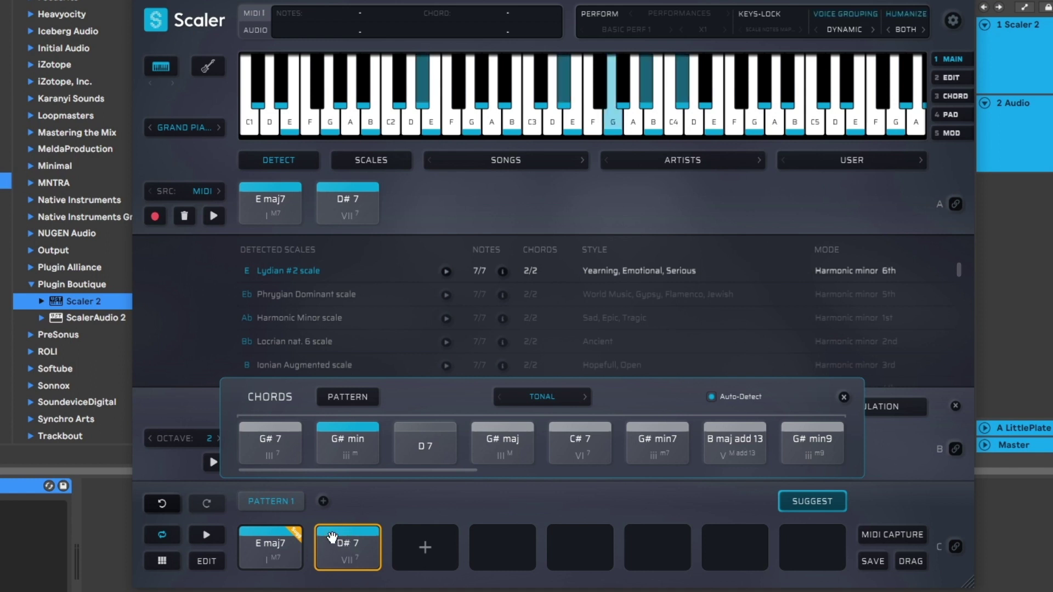
pyautogui.click(348, 540)
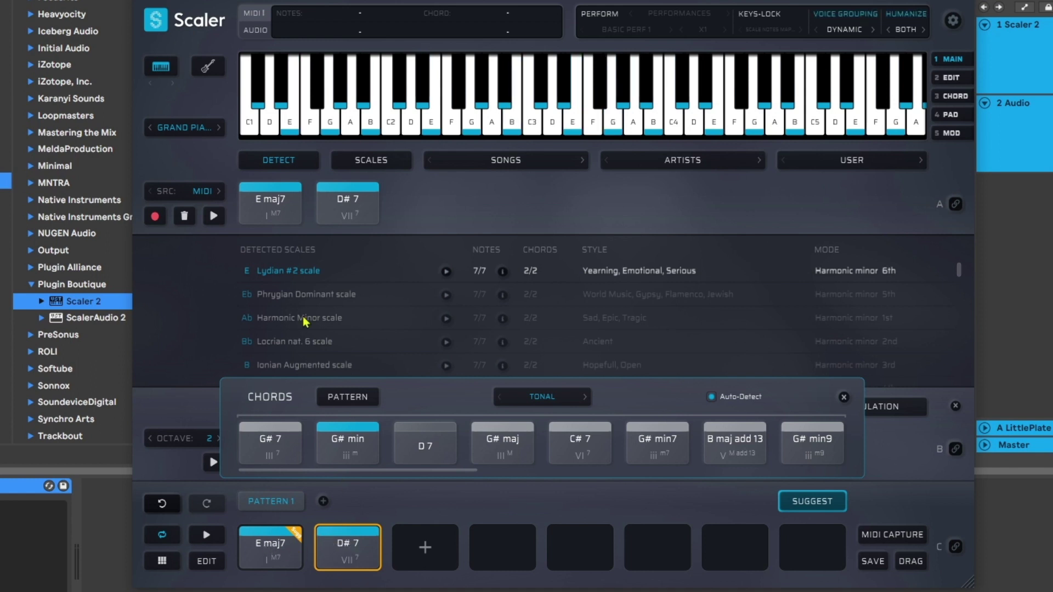
pyautogui.click(336, 441)
pyautogui.click(298, 531)
# - Compare G# maj, C# 7 and G# min7, then add G# min7 as the third chord
pyautogui.click(266, 547)
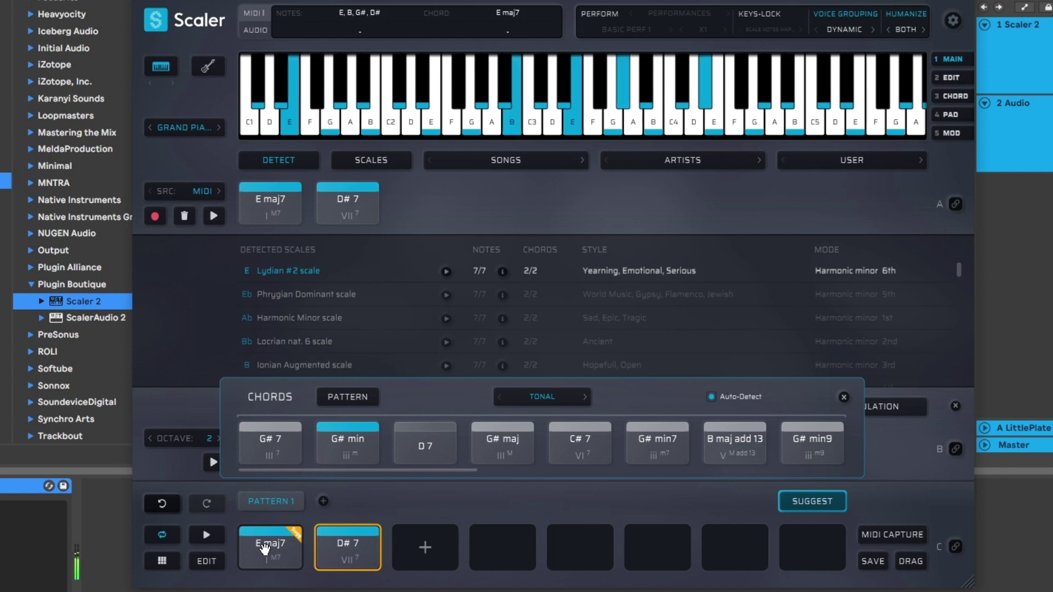
pyautogui.click(353, 547)
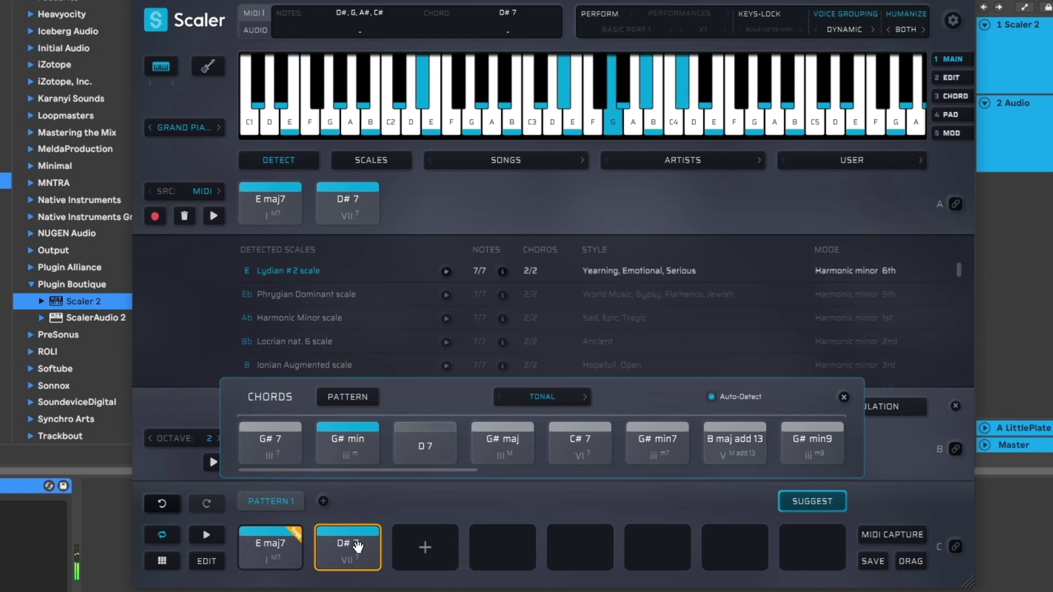
pyautogui.click(508, 445)
pyautogui.click(599, 439)
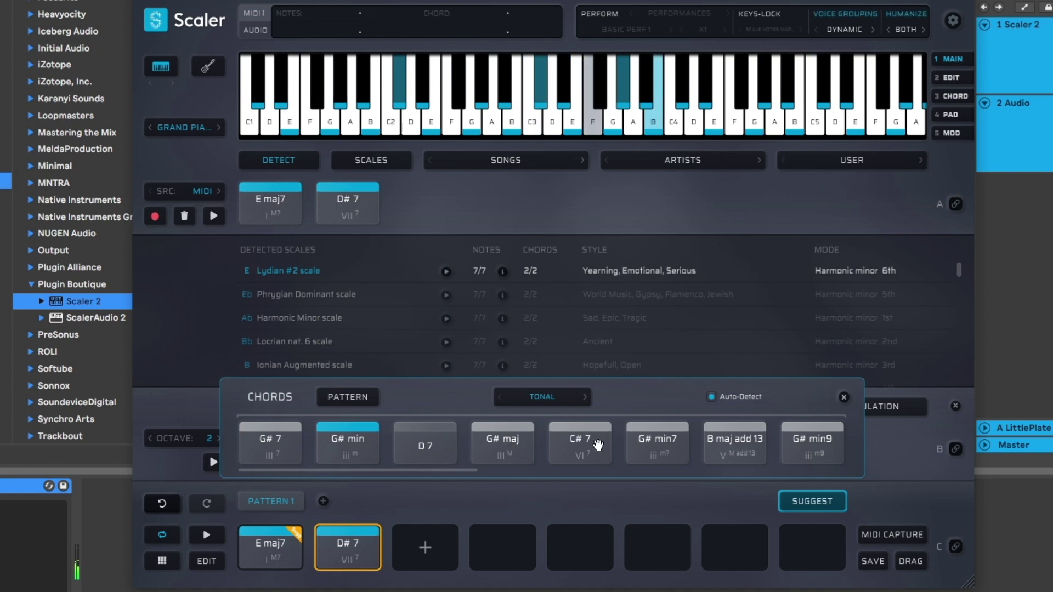
pyautogui.click(297, 556)
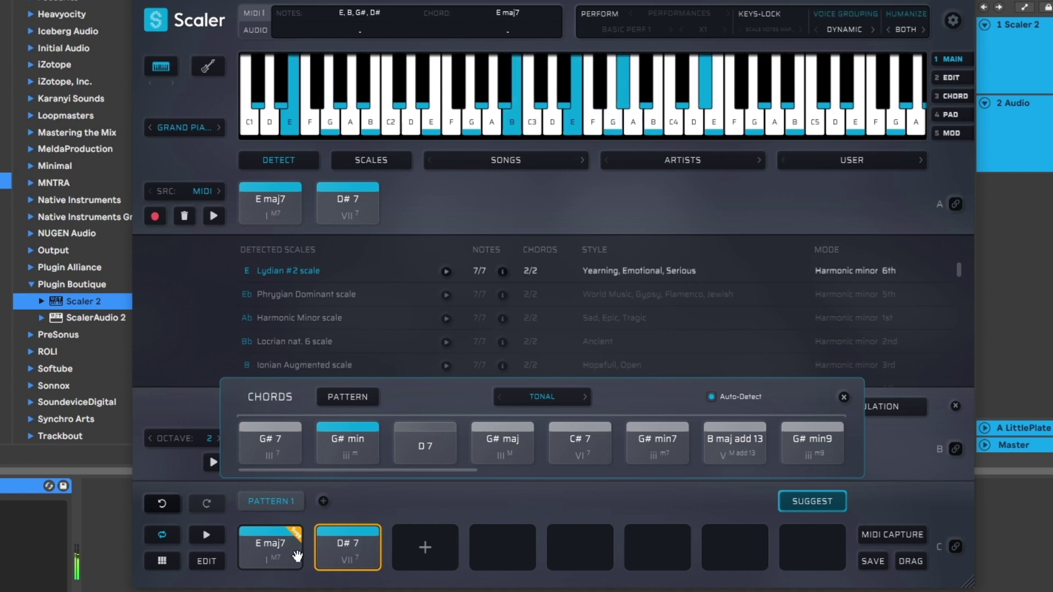
pyautogui.click(345, 558)
pyautogui.click(657, 444)
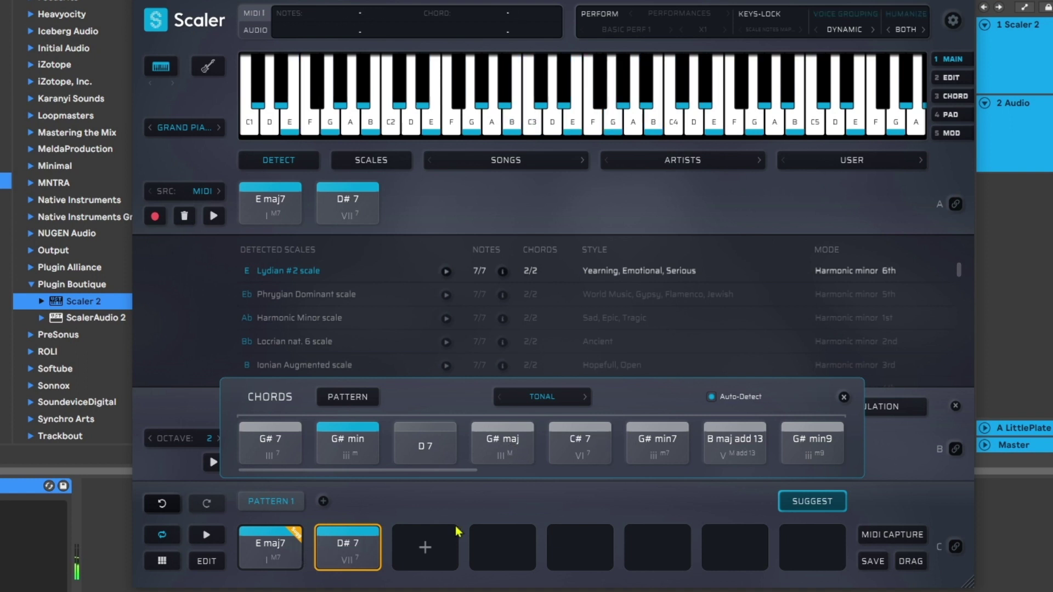
pyautogui.moveTo(657, 452); pyautogui.dragTo(427, 547)
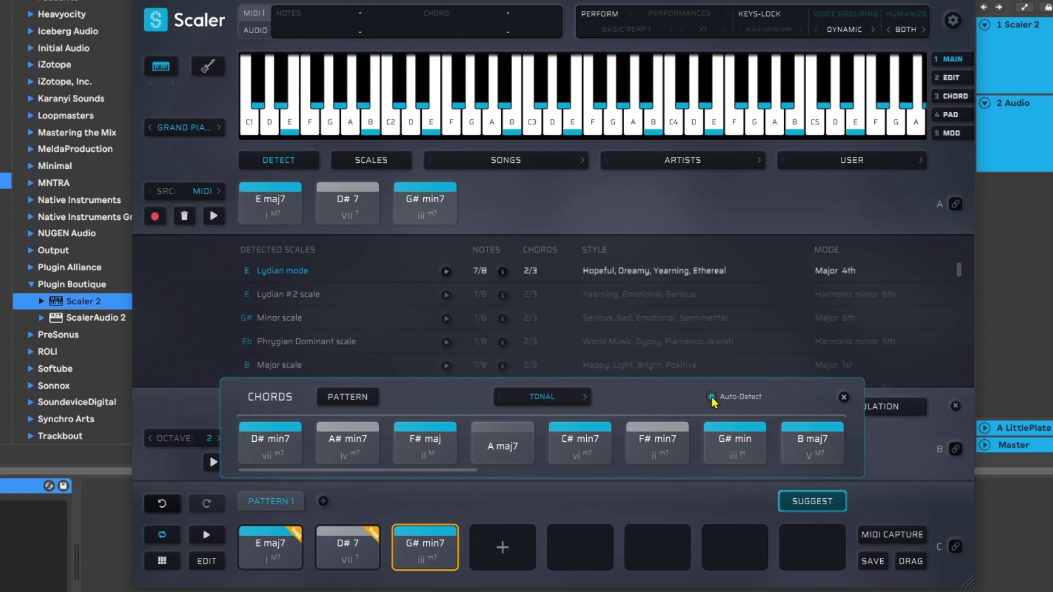
# - Replay E maj7, D# 7 and G# min7 and audition the G# min suggestion
pyautogui.click(344, 549)
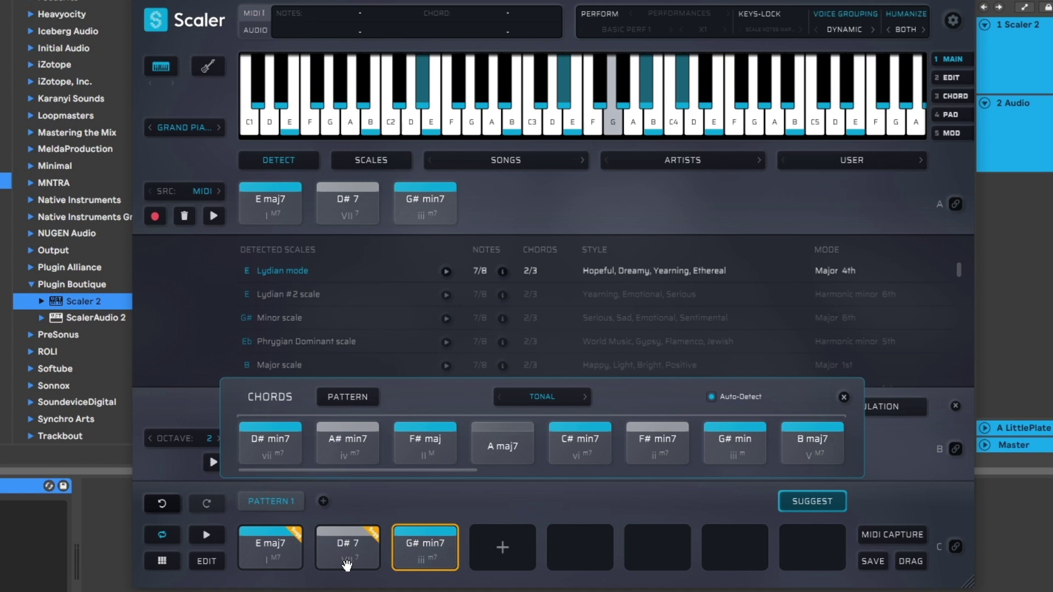
pyautogui.click(277, 556)
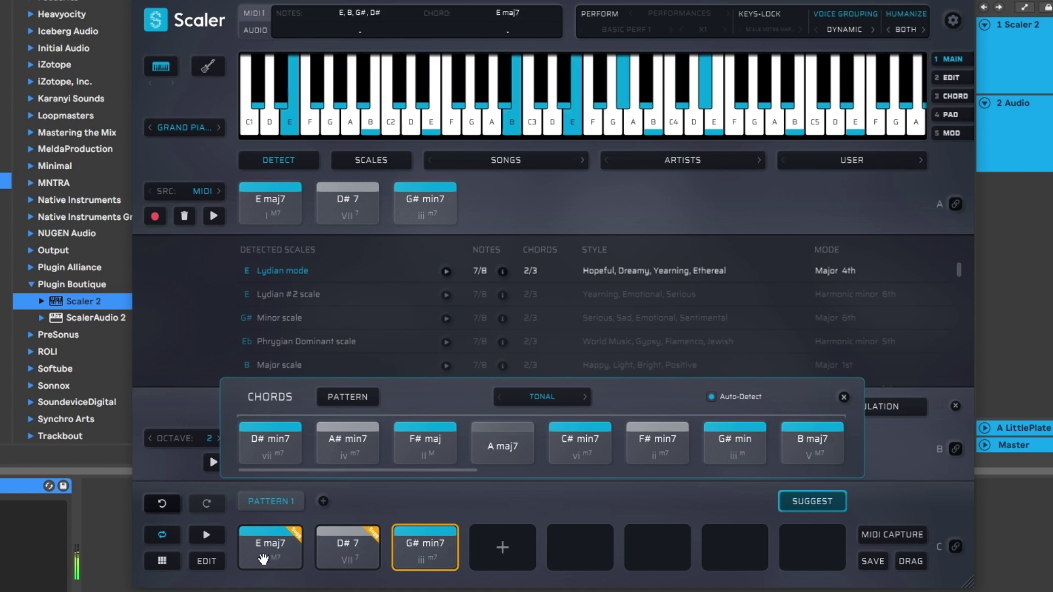
pyautogui.click(418, 548)
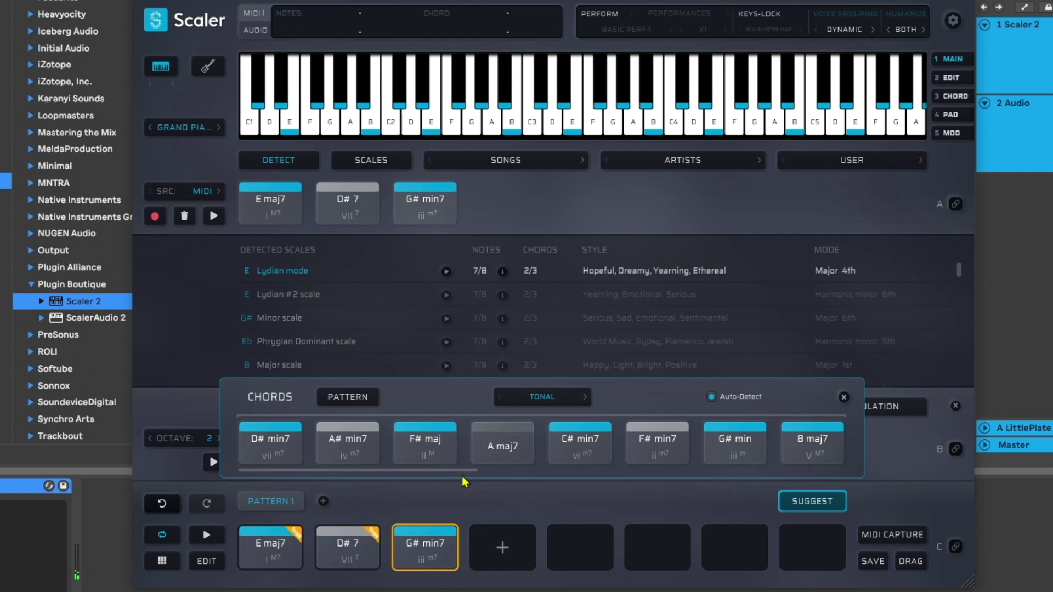
pyautogui.moveTo(466, 475); pyautogui.dragTo(553, 476)
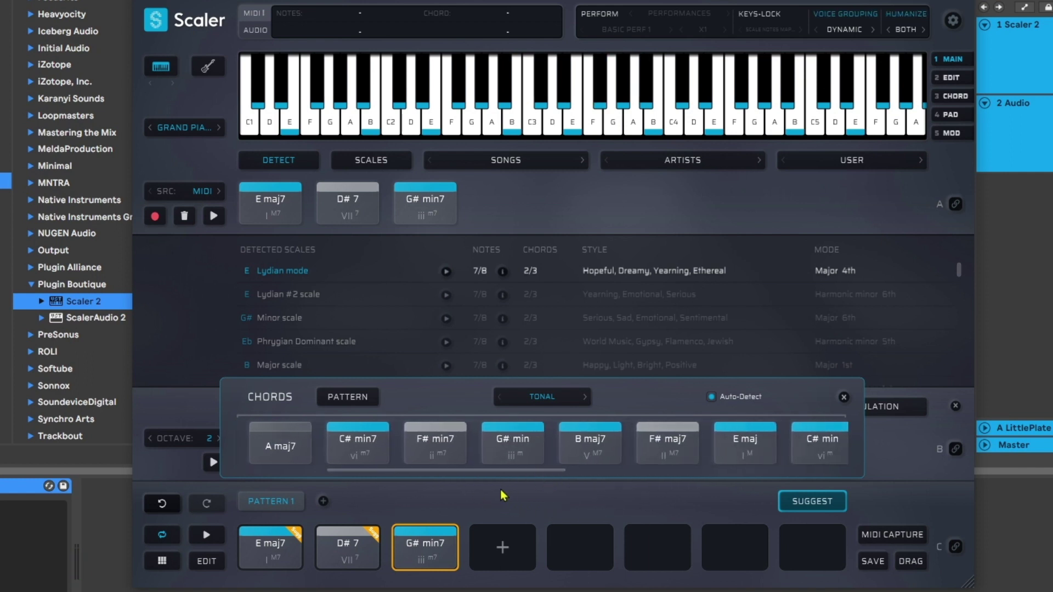
pyautogui.click(534, 452)
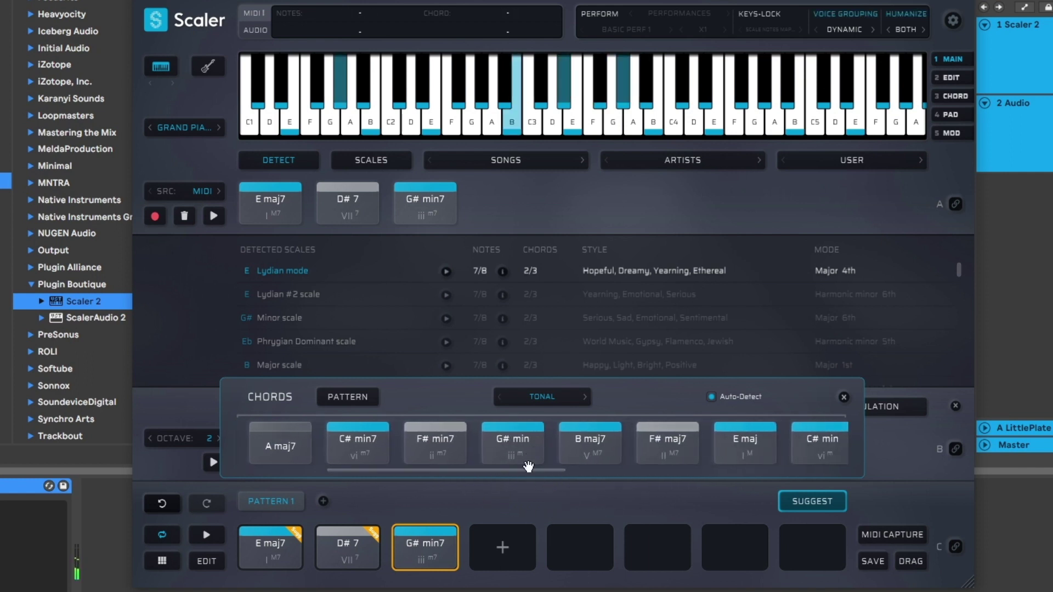
pyautogui.click(301, 560)
pyautogui.click(345, 551)
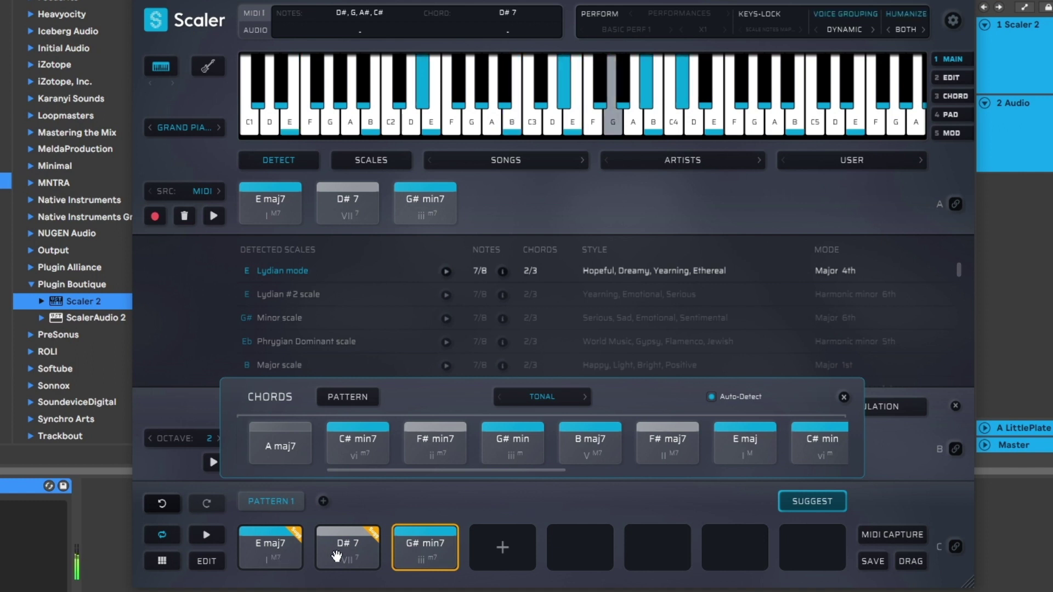
pyautogui.click(424, 549)
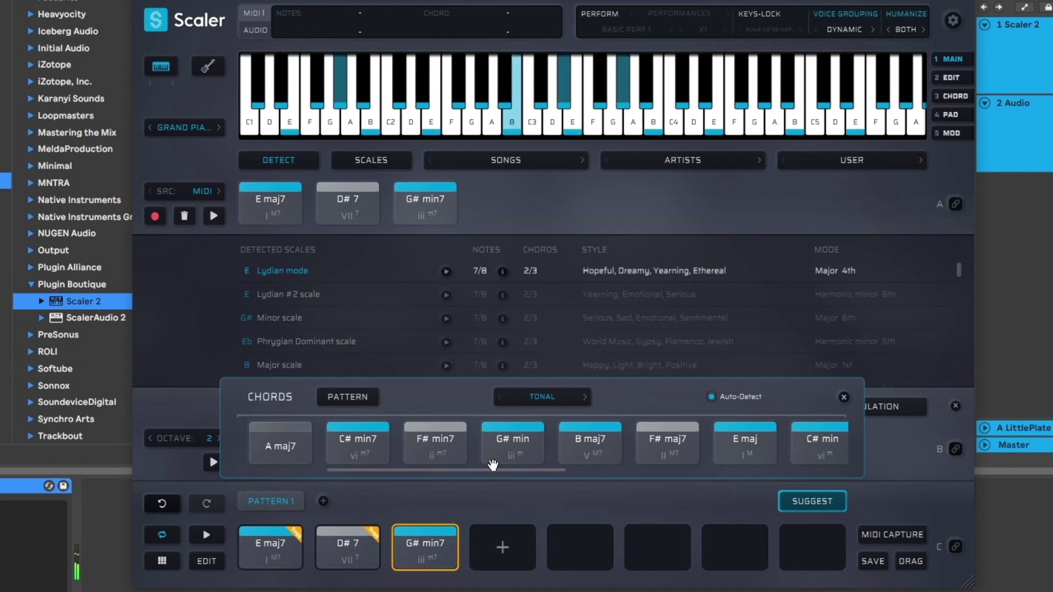
# - Add F# maj7 as the fourth chord and play the pattern synced to the DAW
pyautogui.click(577, 452)
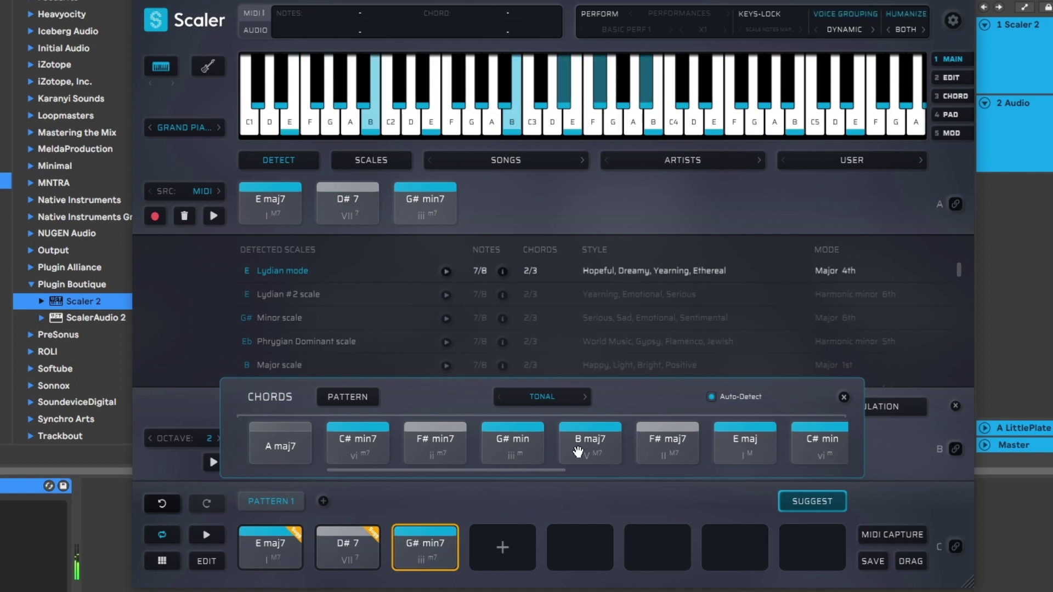
pyautogui.click(424, 546)
pyautogui.click(661, 453)
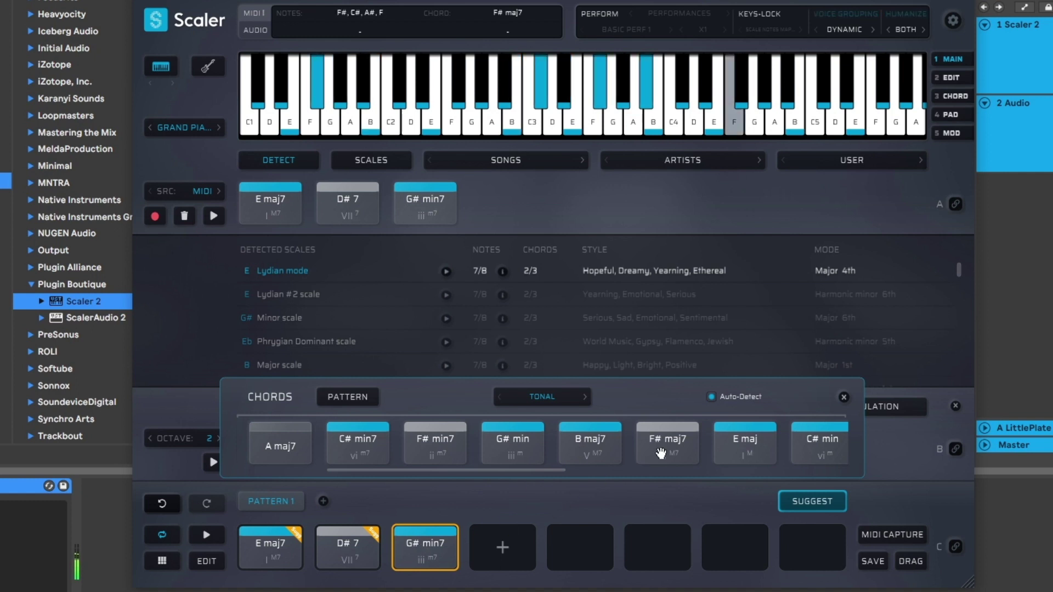
pyautogui.moveTo(660, 453); pyautogui.dragTo(526, 535)
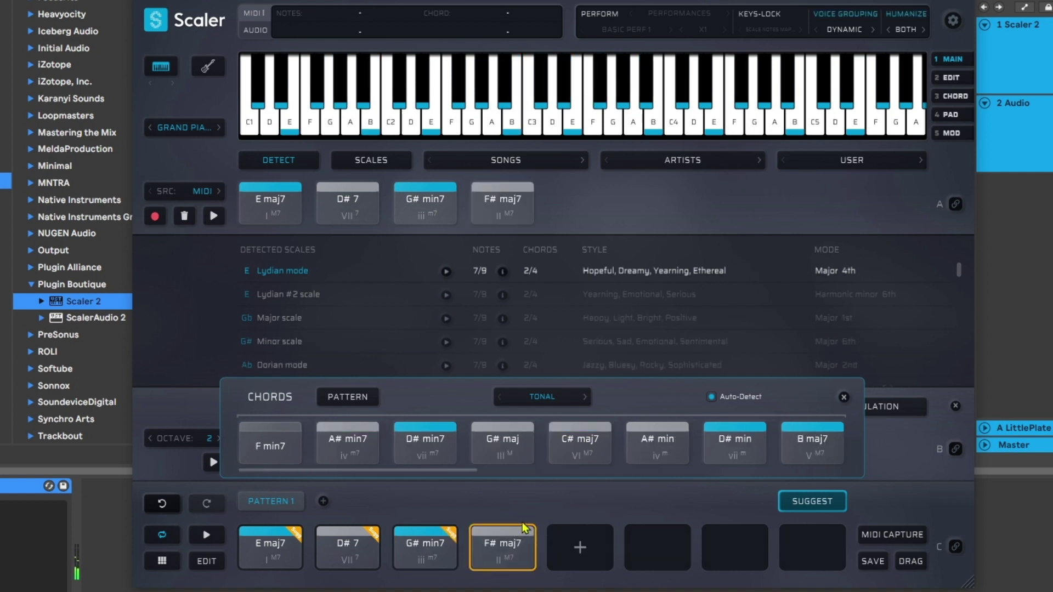
pyautogui.click(213, 539)
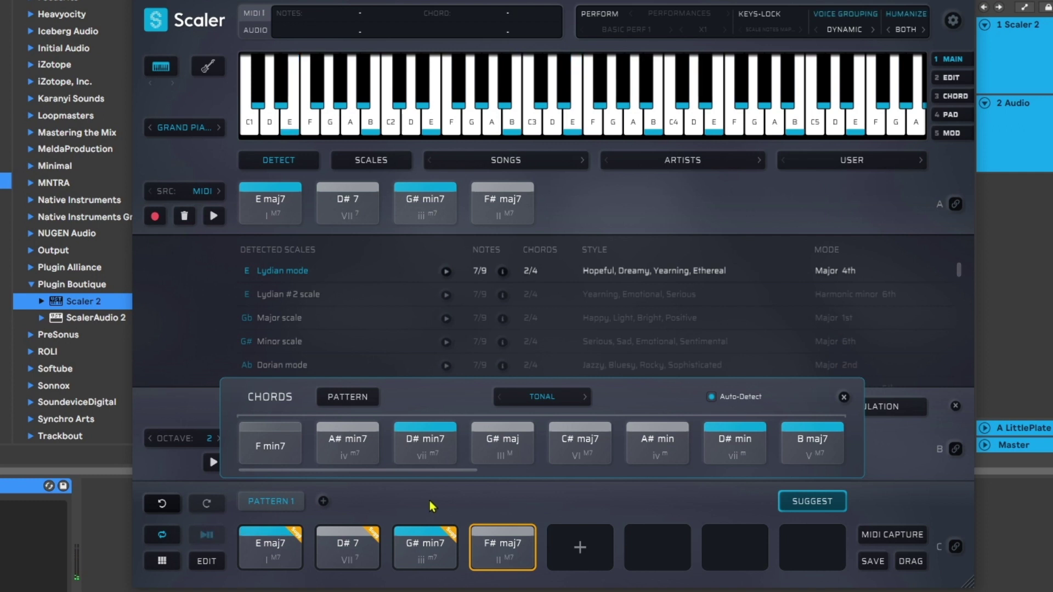
pyautogui.click(348, 543)
# - Fill the empty slots with Ab maj7, F min, C maj and D maj, then play the pattern
pyautogui.click(339, 397)
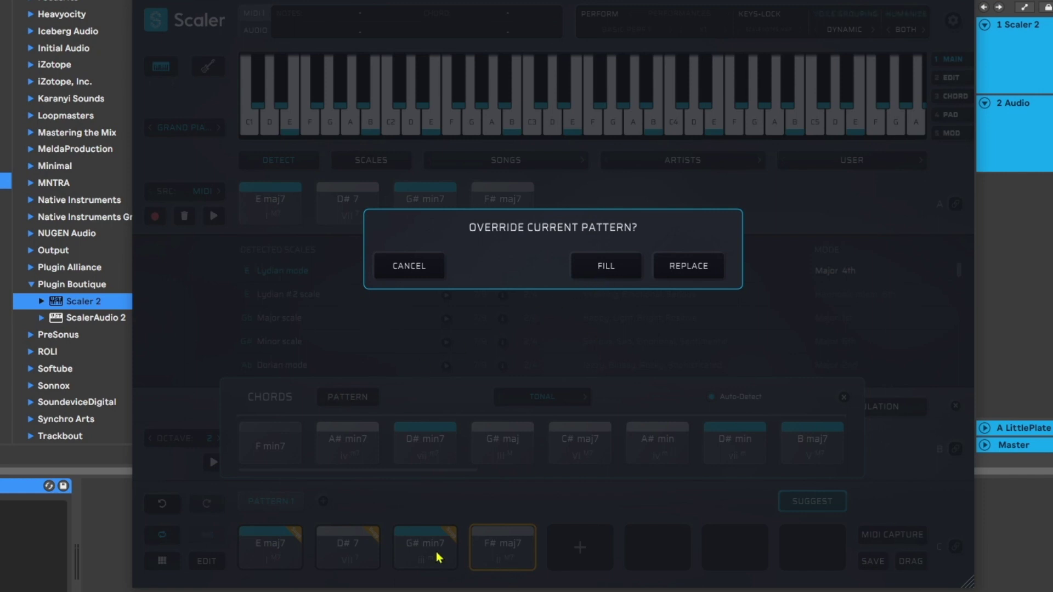
pyautogui.click(611, 271)
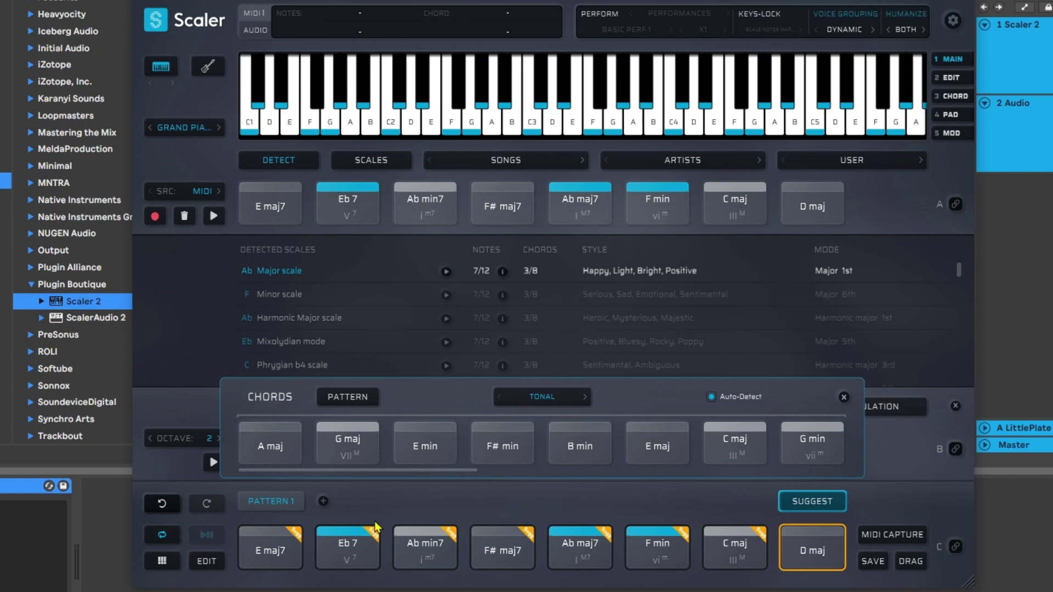
pyautogui.moveTo(351, 540)
pyautogui.mouseDown()
pyautogui.moveTo(329, 552)
pyautogui.moveTo(810, 547)
pyautogui.mouseUp()
pyautogui.press('space')
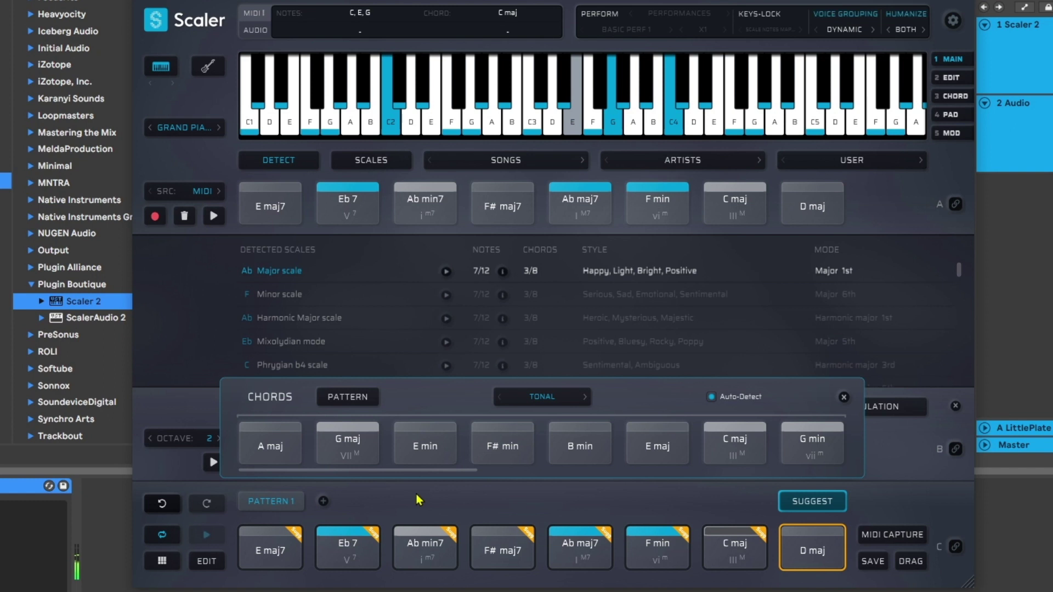
# - Substitute Ab maj7 with C min via Common Tones > Mediant and play the pattern
pyautogui.click(581, 555)
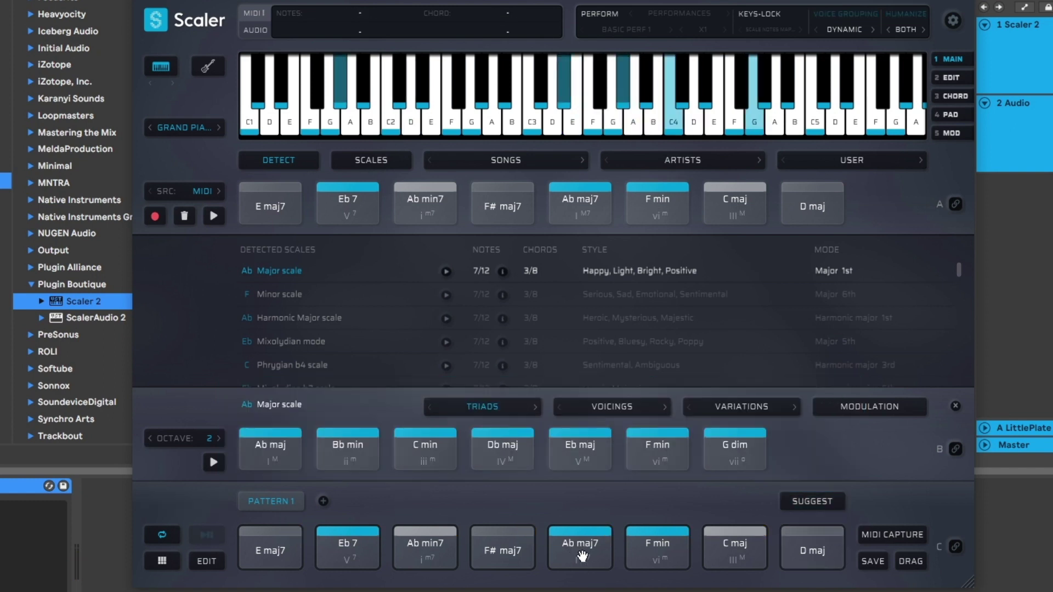
pyautogui.rightClick(583, 556)
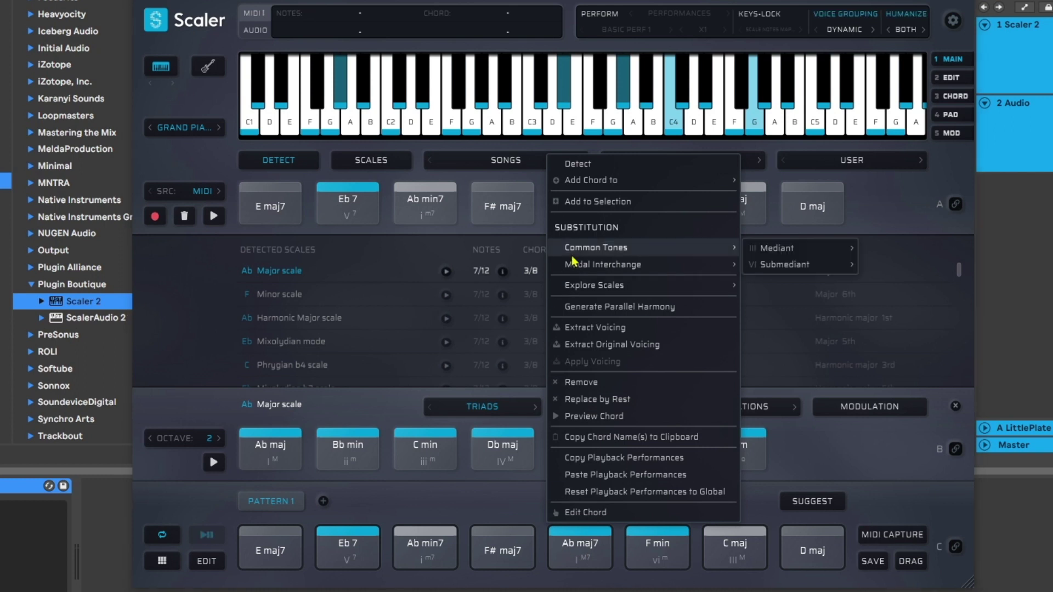
pyautogui.moveTo(687, 245)
pyautogui.moveTo(778, 251)
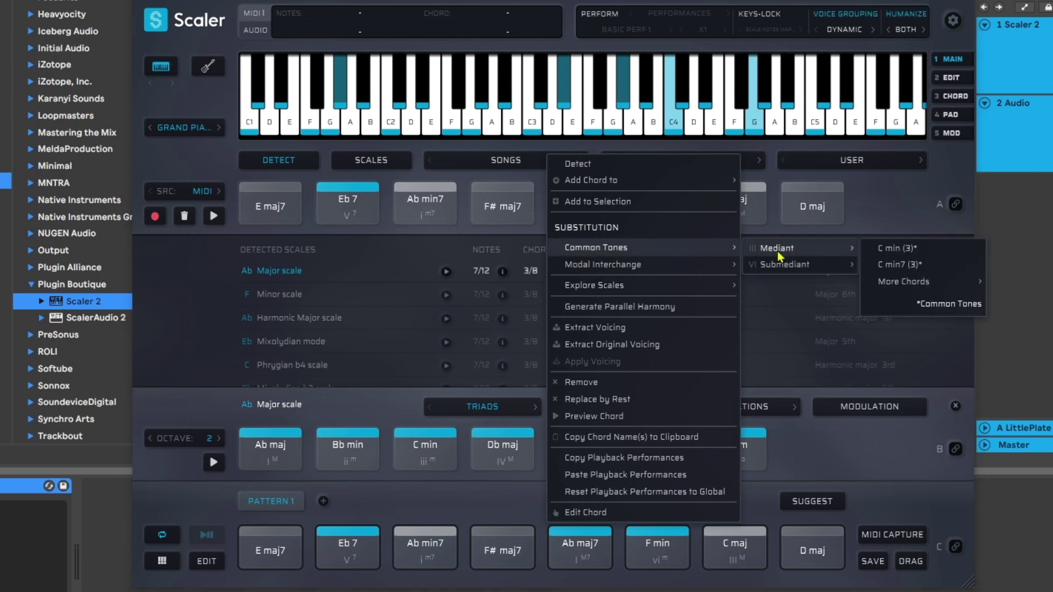
pyautogui.click(890, 251)
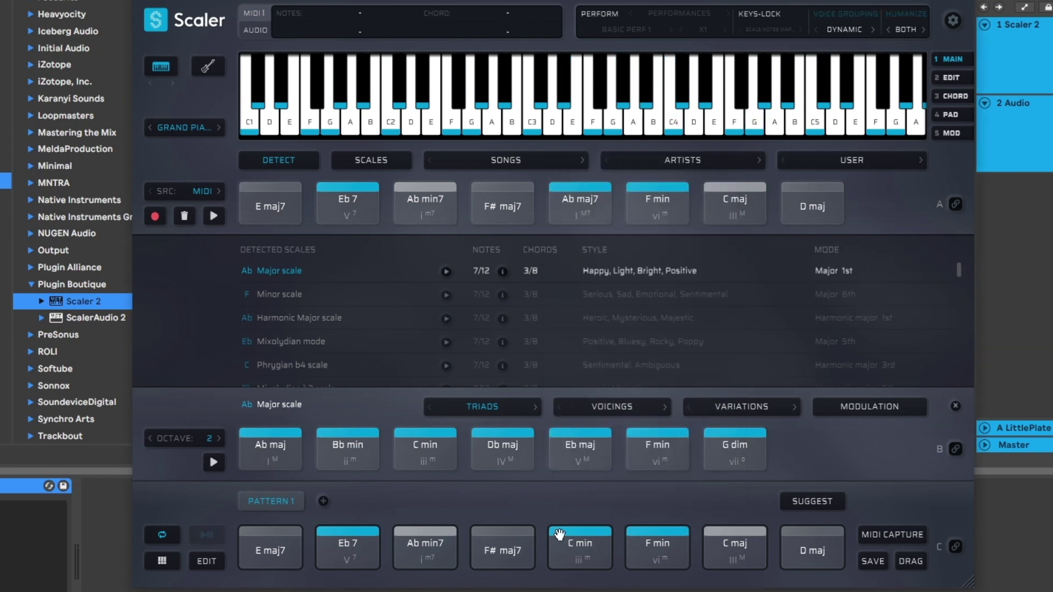
pyautogui.click(507, 551)
pyautogui.click(590, 547)
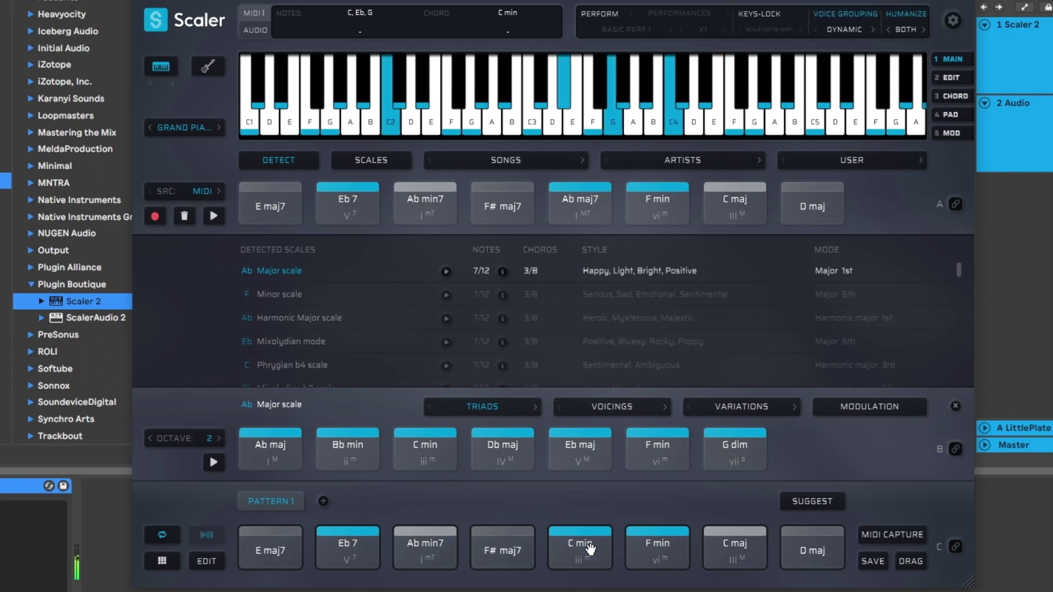
pyautogui.press('space')
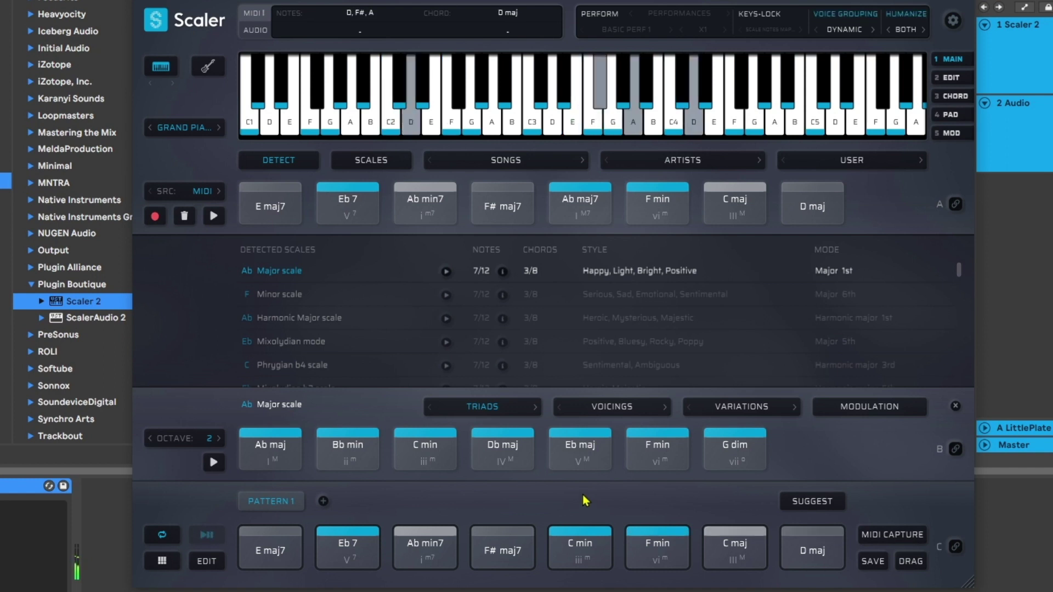
pyautogui.click(605, 530)
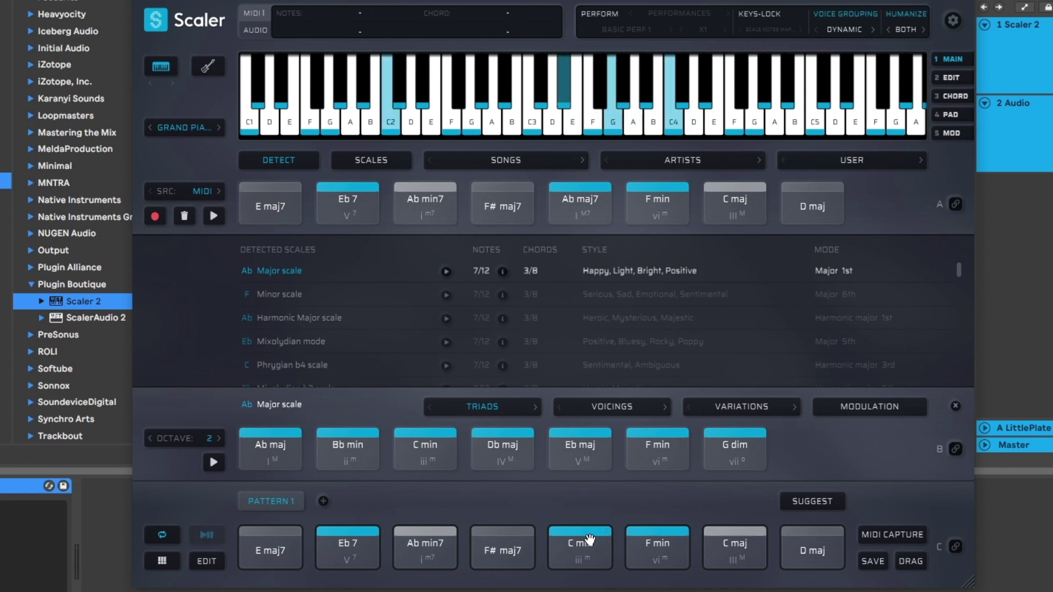
# - Replace the fifth chord C min with Bb min, suggested from F# maj7
pyautogui.click(502, 546)
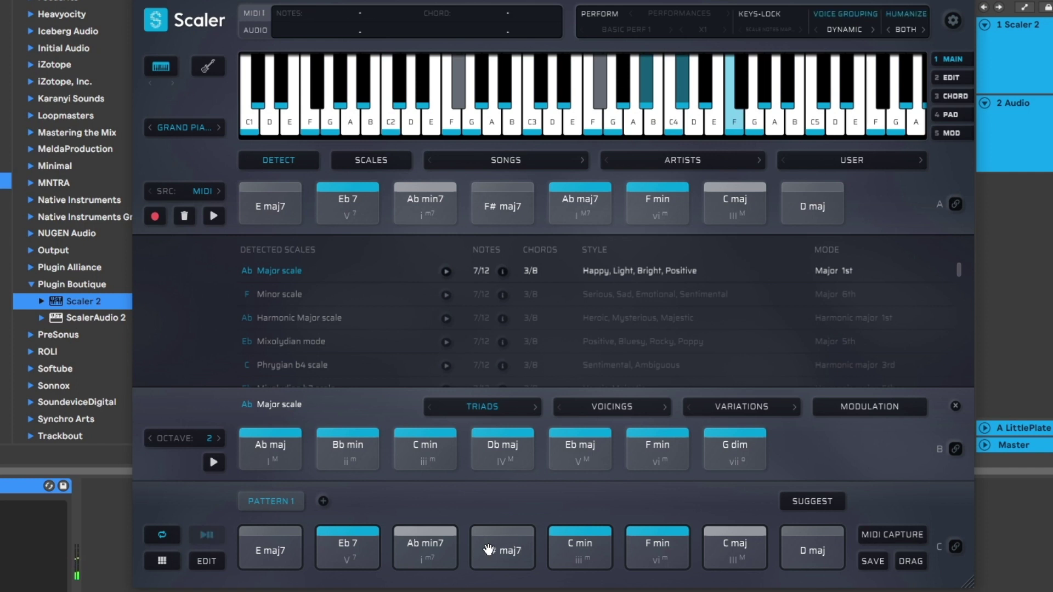
pyautogui.click(803, 504)
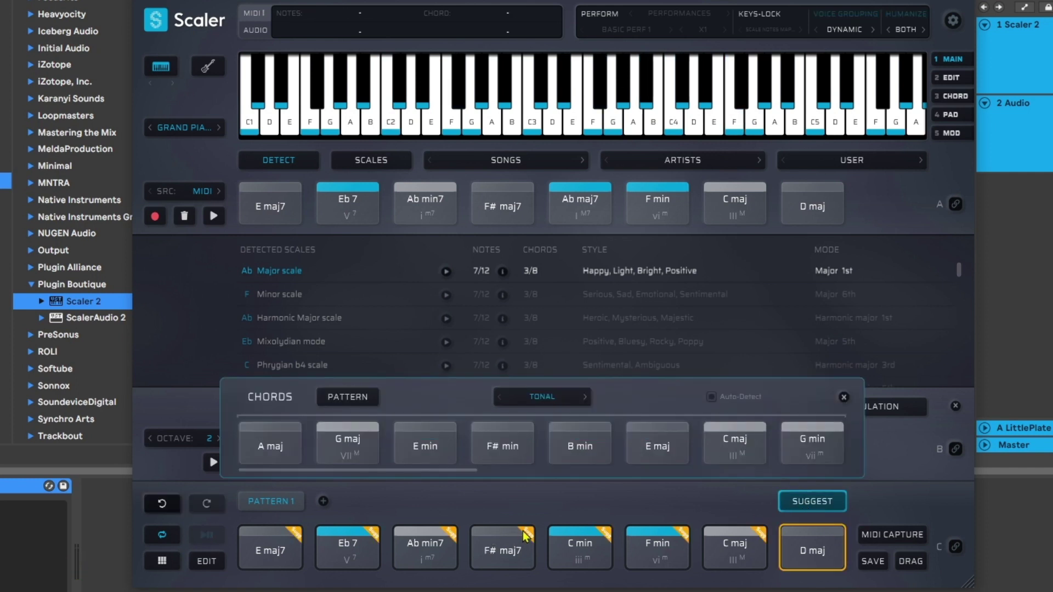
pyautogui.click(501, 542)
pyautogui.click(647, 543)
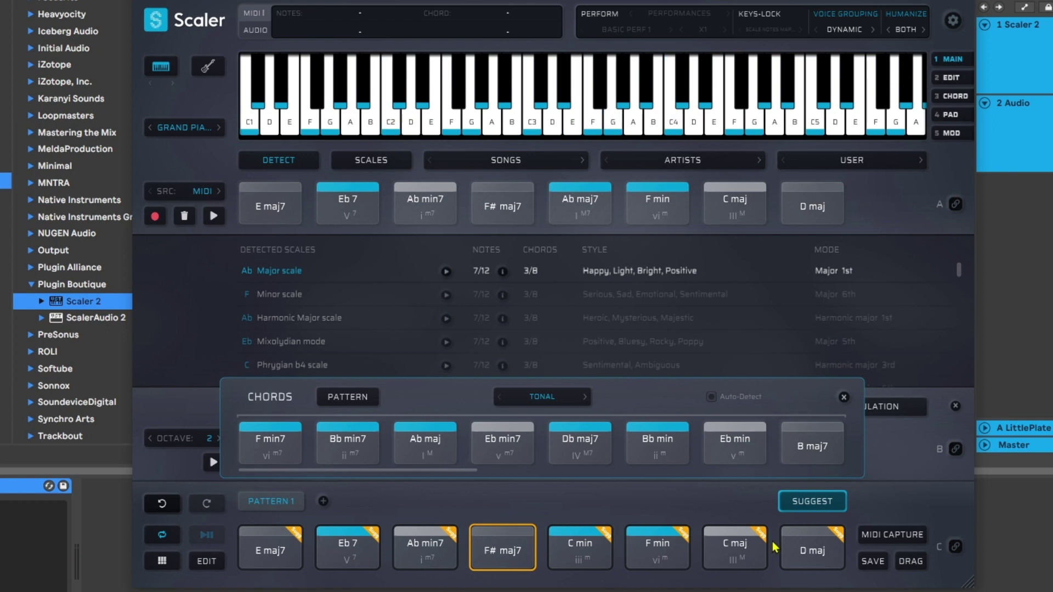
pyautogui.click(495, 554)
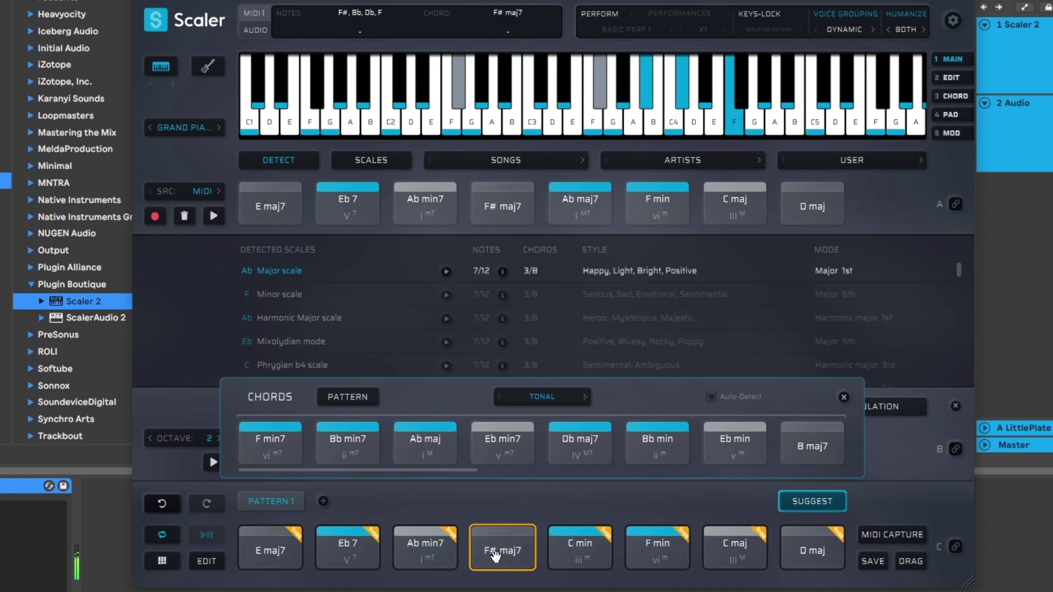
pyautogui.click(564, 459)
pyautogui.click(663, 438)
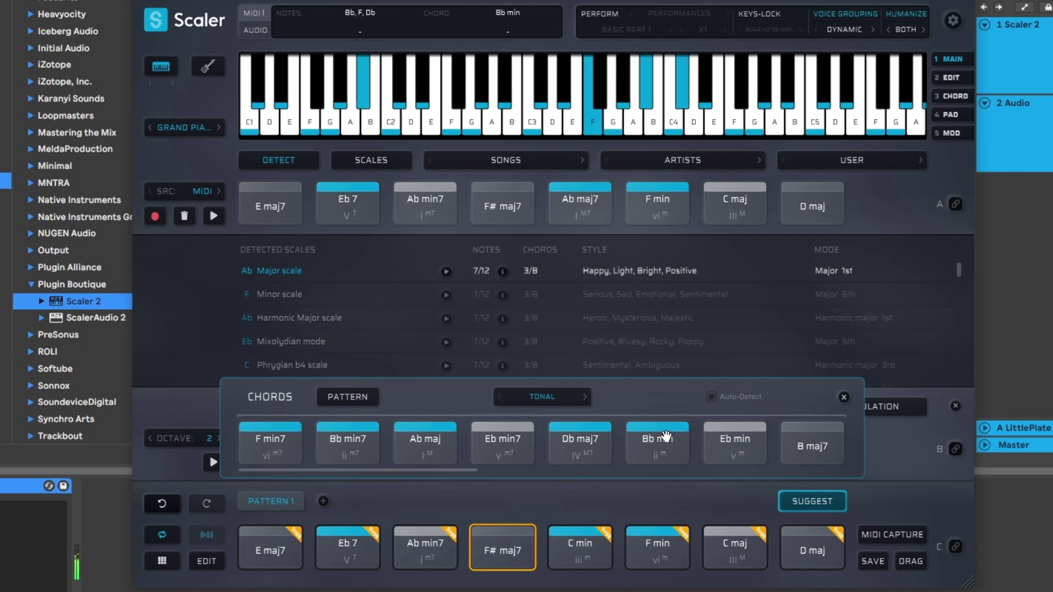
pyautogui.moveTo(663, 438); pyautogui.dragTo(582, 555)
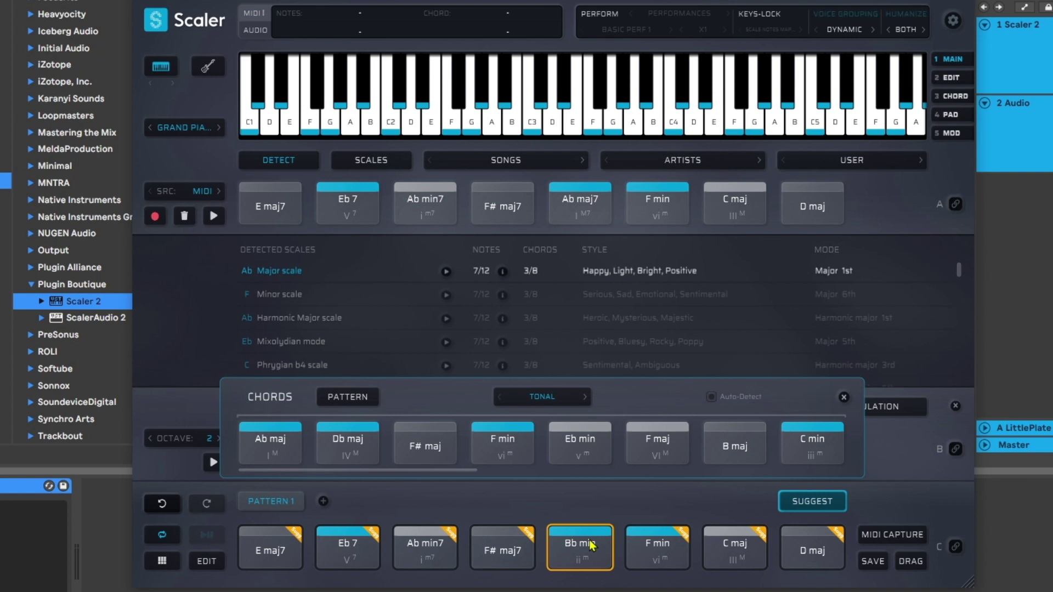
# - Re-detect the scale as Bb Minor, close the Suggest panel, and clear every chord from Pattern 1
pyautogui.click(591, 544)
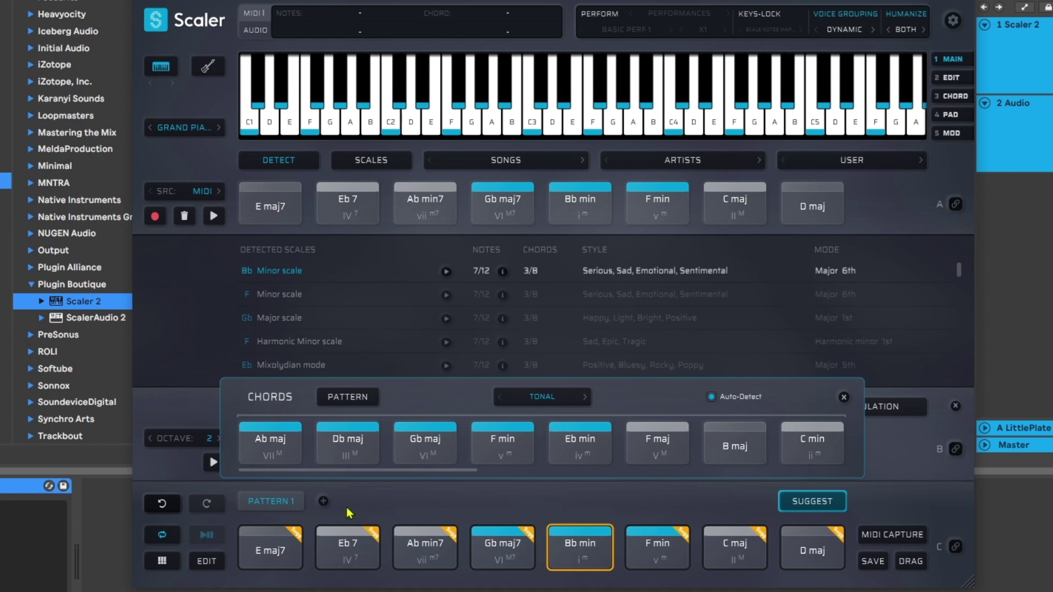
pyautogui.click(811, 501)
pyautogui.moveTo(801, 527)
pyautogui.mouseDown()
pyautogui.moveTo(587, 554)
pyautogui.moveTo(277, 554)
pyautogui.moveTo(403, 544)
pyautogui.mouseUp()
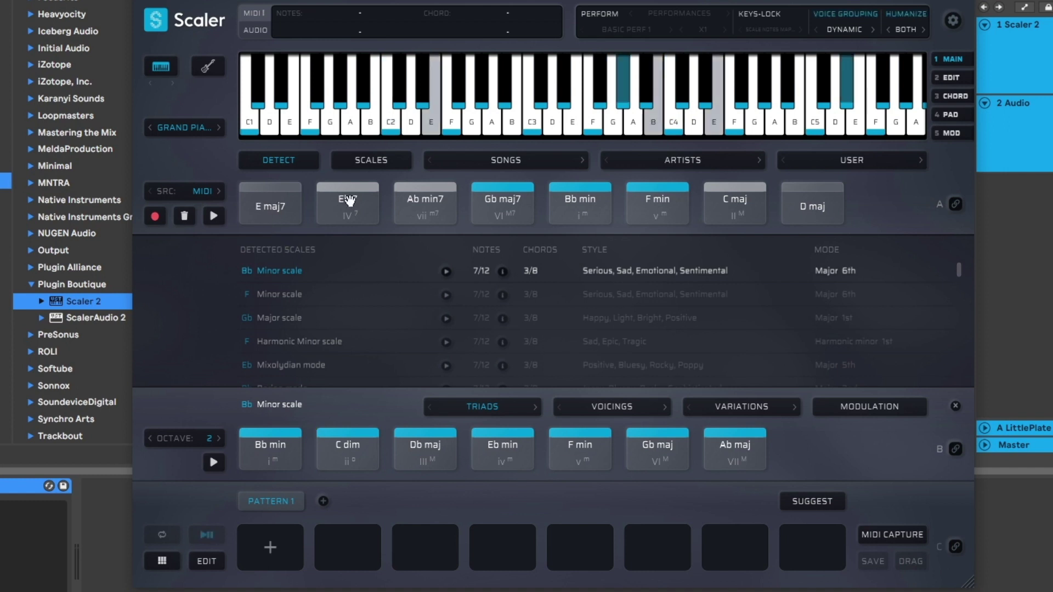
# - Turn Voice Grouping off and place the E maj7 chord in Pattern 1's first slot
pyautogui.click(505, 200)
pyautogui.click(278, 207)
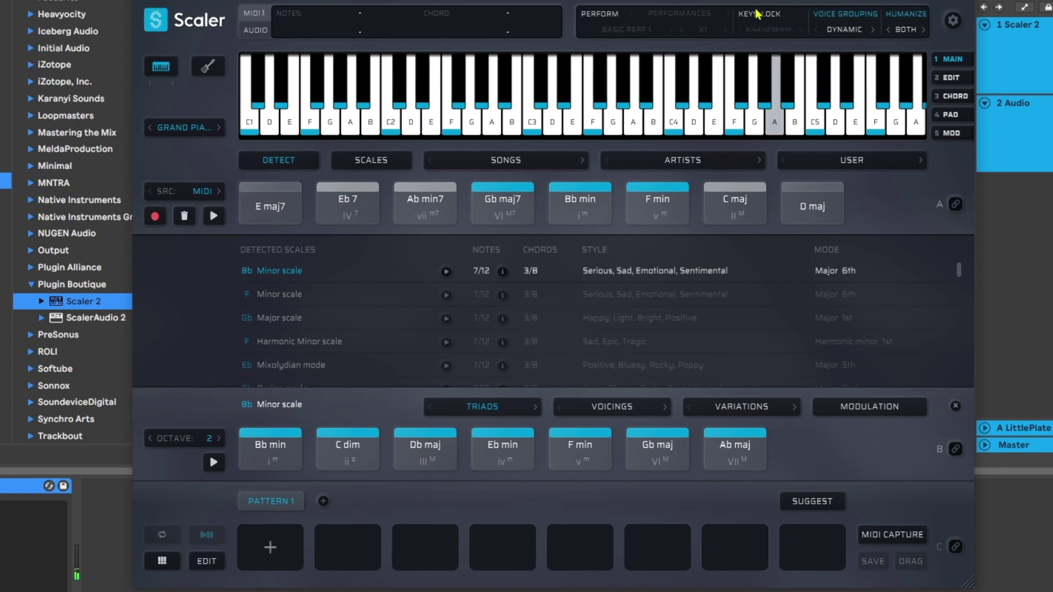
pyautogui.click(842, 14)
pyautogui.click(269, 211)
pyautogui.click(269, 211)
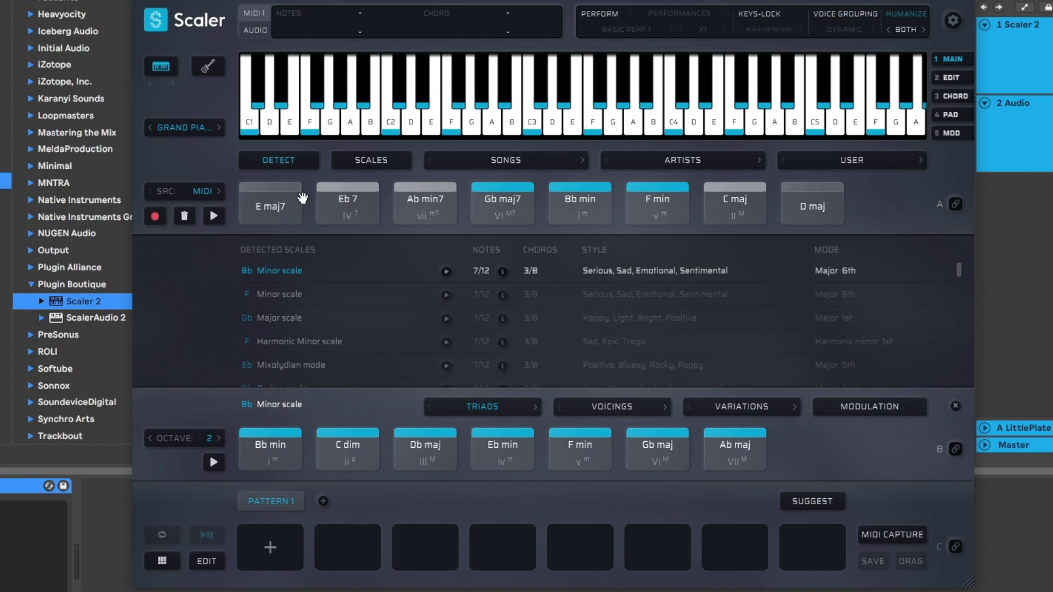
pyautogui.moveTo(286, 198); pyautogui.dragTo(270, 548)
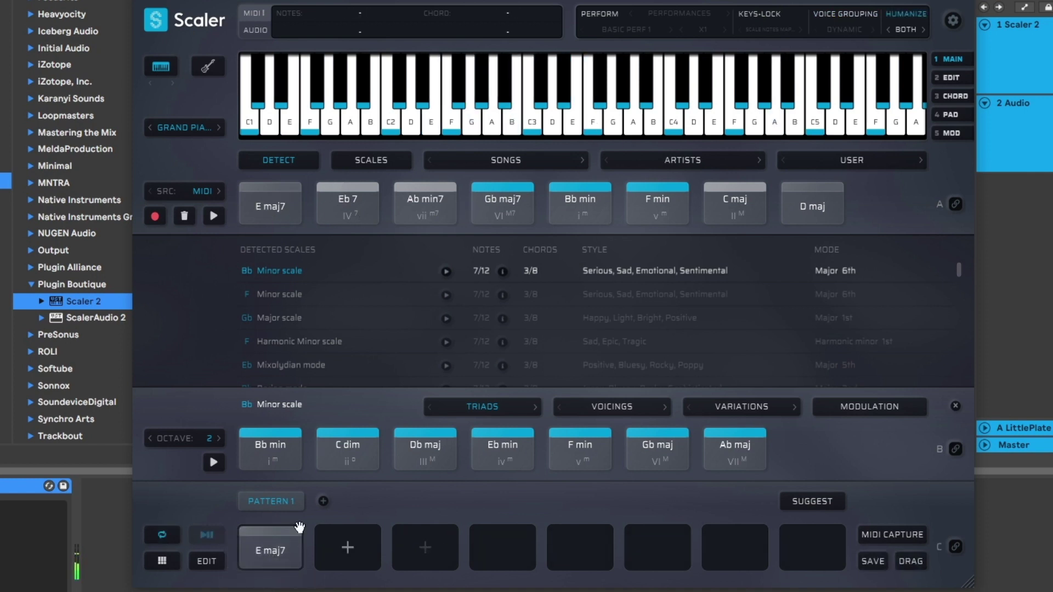
# - Use Suggest's Pattern Fill to complete eight chords: E maj7, Gb maj7, B maj9 through Bb min7
pyautogui.click(791, 503)
pyautogui.click(342, 399)
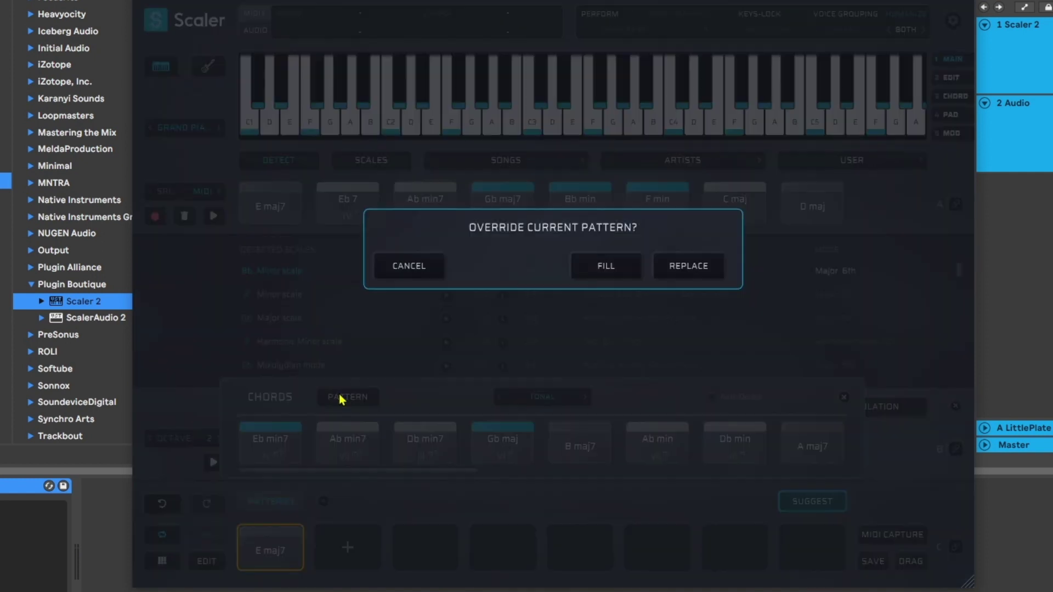
pyautogui.click(608, 269)
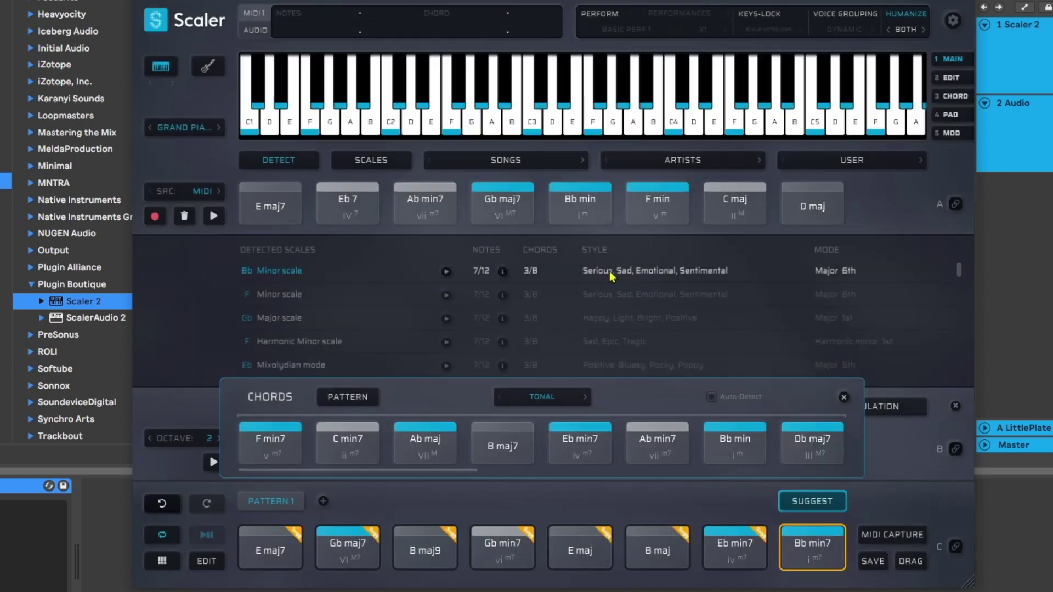
pyautogui.click(306, 552)
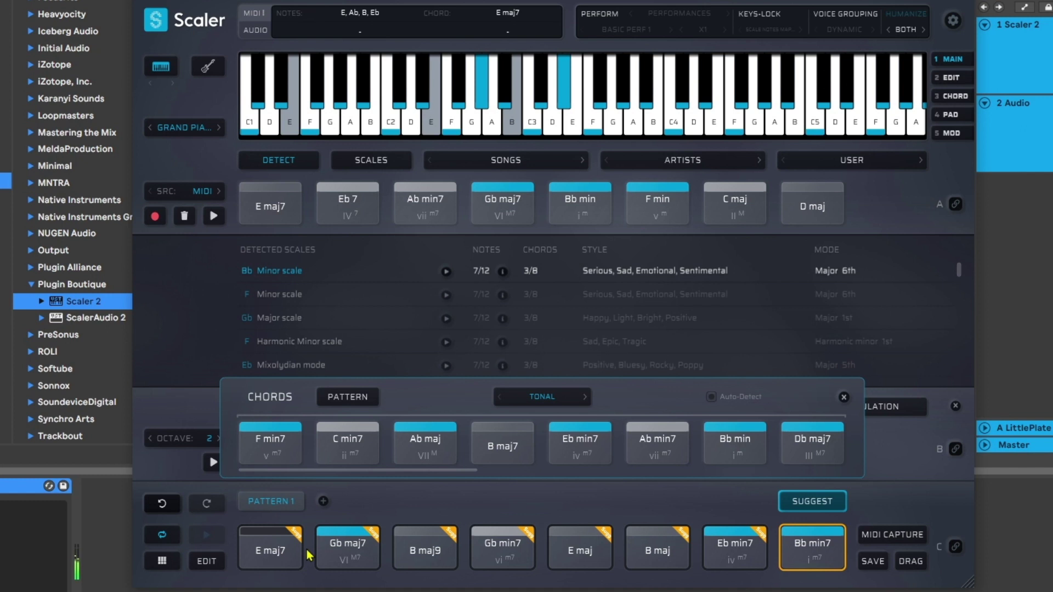